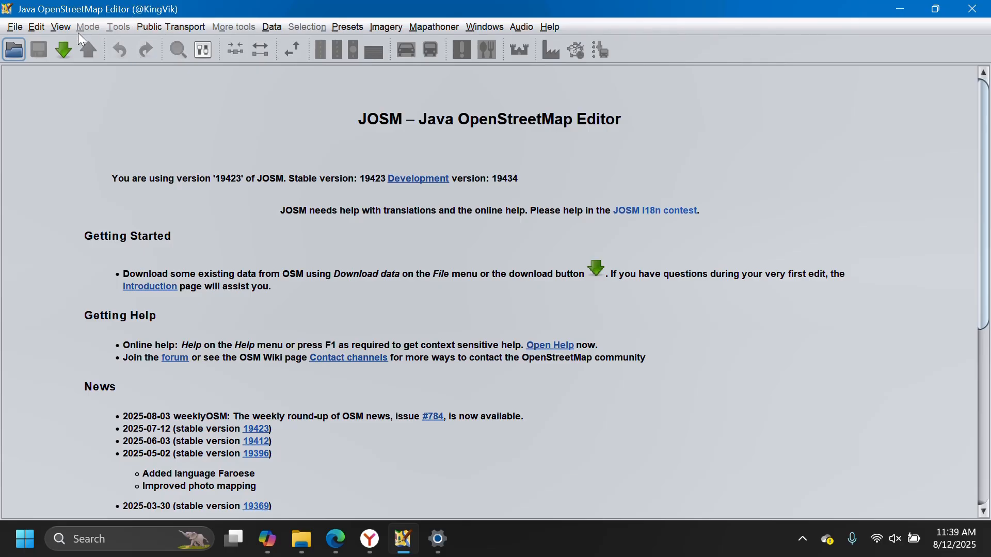
Step: Look up the MapRoulette plugin in the plugin preferences by filtering the list for "Mapr"
left_click(36, 27)
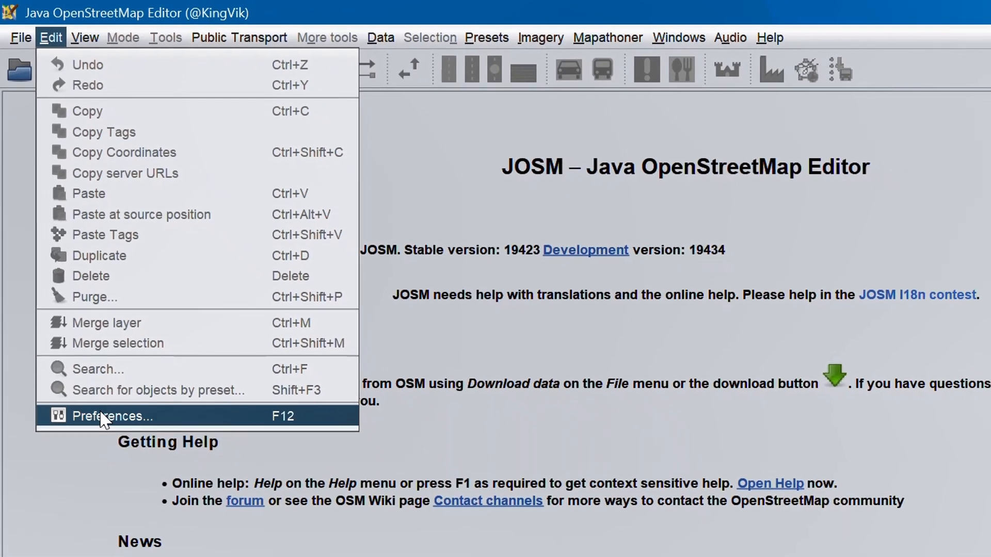
left_click(170, 556)
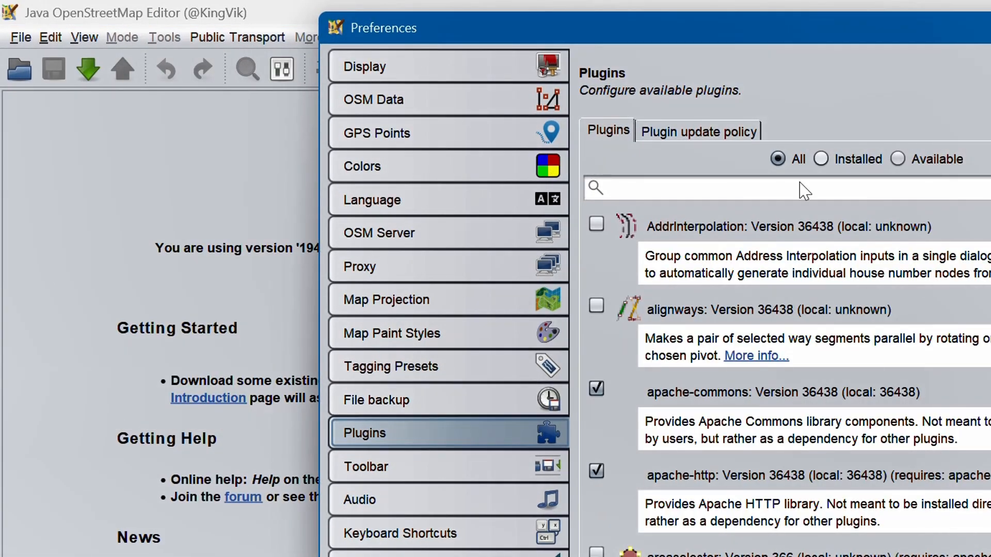
left_click(777, 186)
type("Mapr")
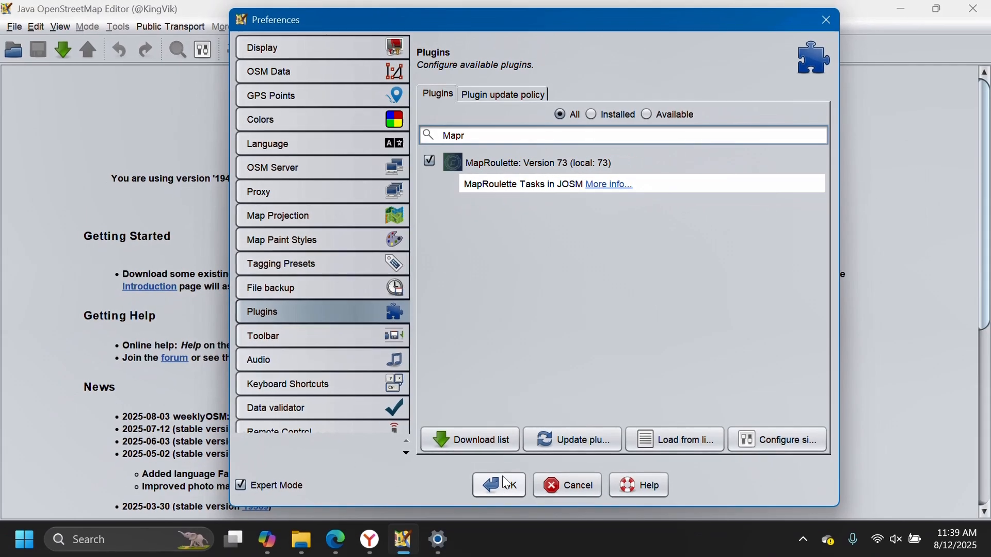
left_click(501, 480)
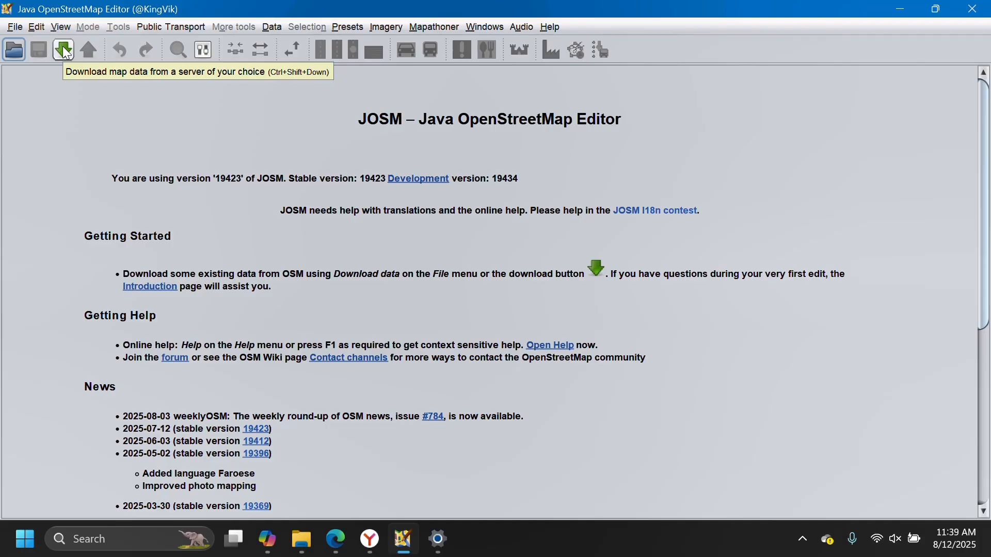
Step: Open the map data download dialog and exclude OpenStreetMap data from the data sources
left_click(394, 29)
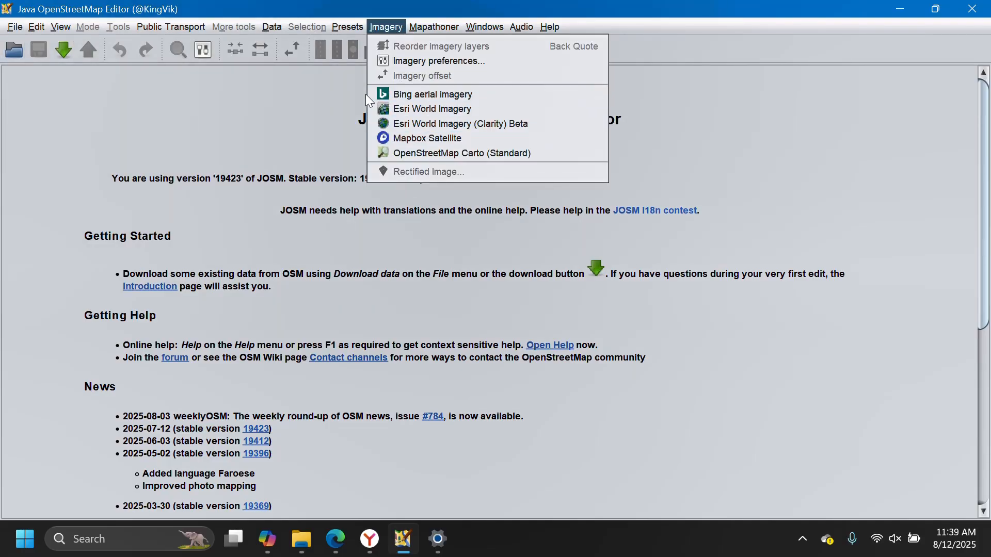
left_click(64, 50)
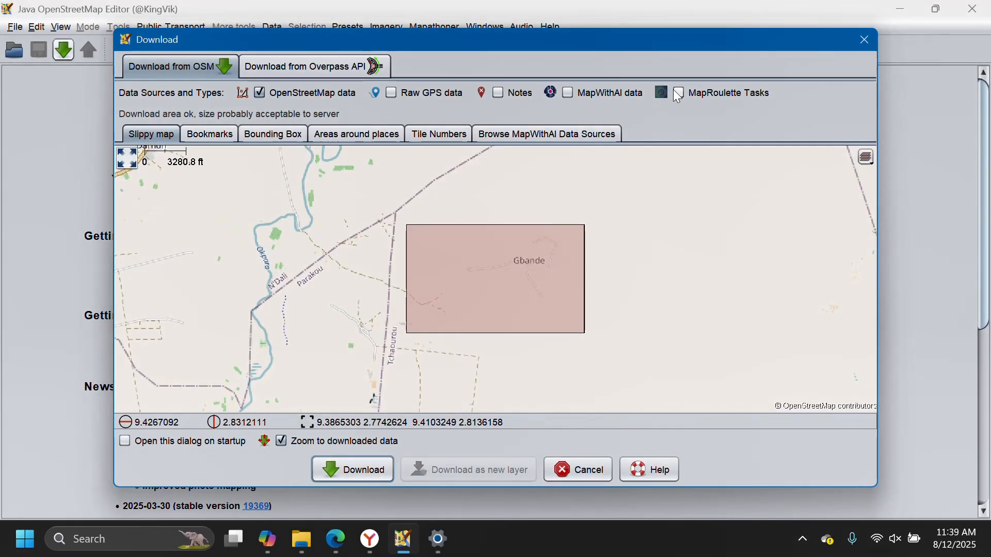
left_click(261, 94)
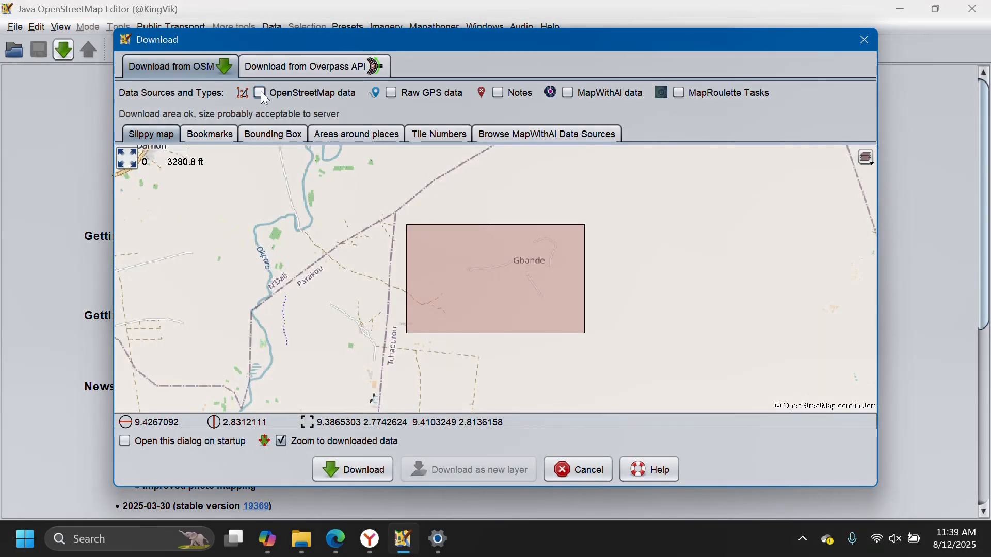
Step: Outline a large download area over Benin, reaching from around Natitingou down to Savalou
scroll(426, 240, "down", 1)
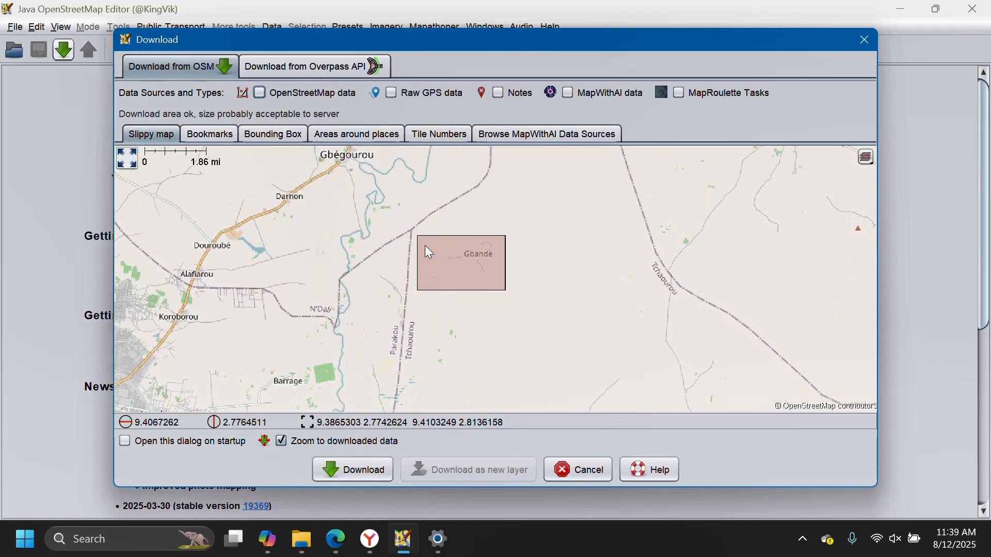
scroll(427, 245, "down", 3)
scroll(442, 235, "down", 1)
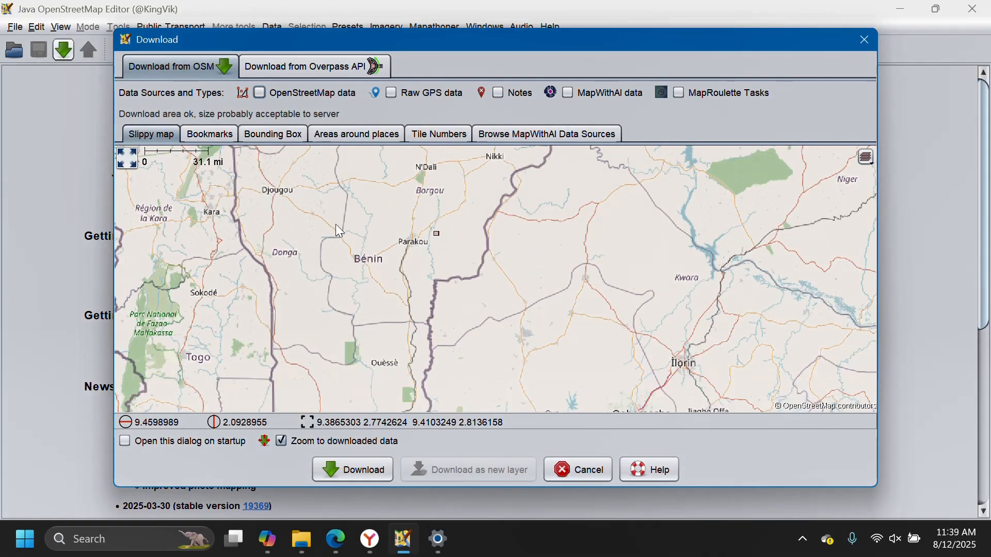
left_click_drag(272, 201, 447, 341)
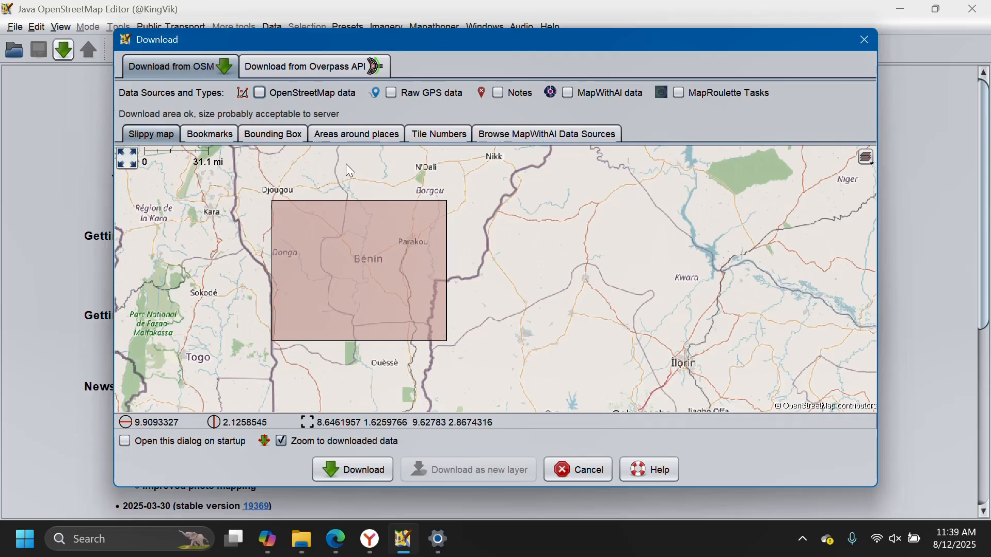
scroll(364, 216, "down", 1)
left_click_drag(312, 188, 439, 333)
left_click_drag(289, 168, 490, 342)
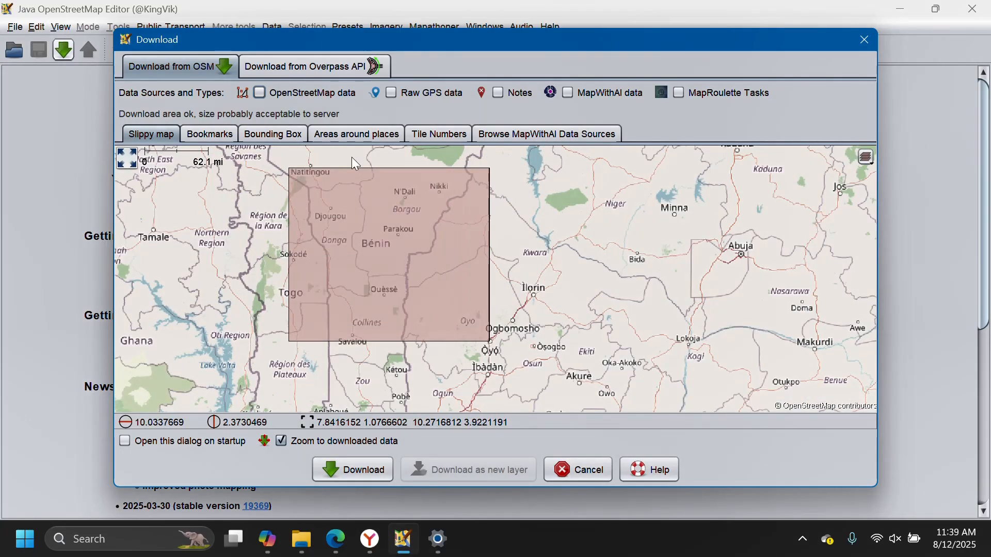
Step: Restrict the download sources to MapRoulette Tasks, leaving OpenStreetMap data excluded
left_click(260, 93)
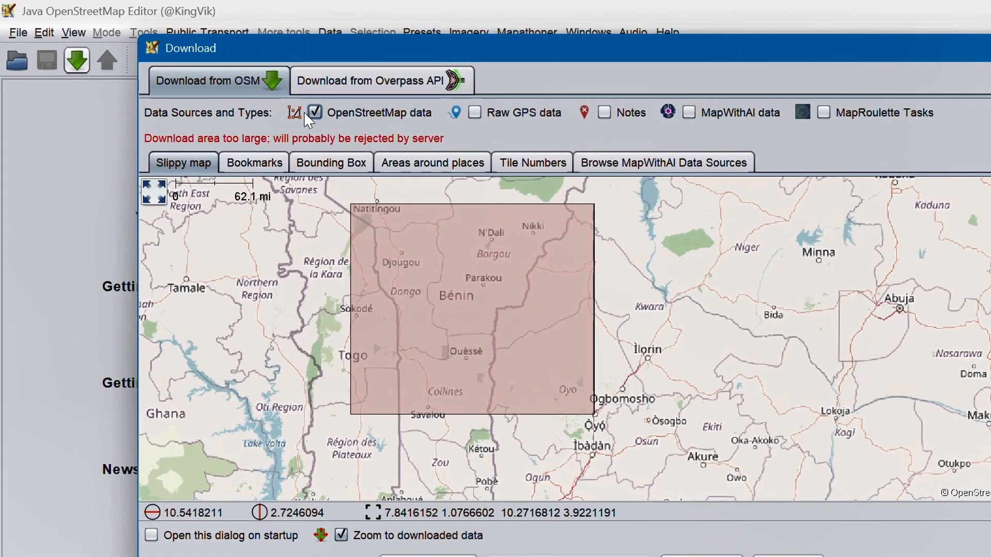
left_click(286, 94)
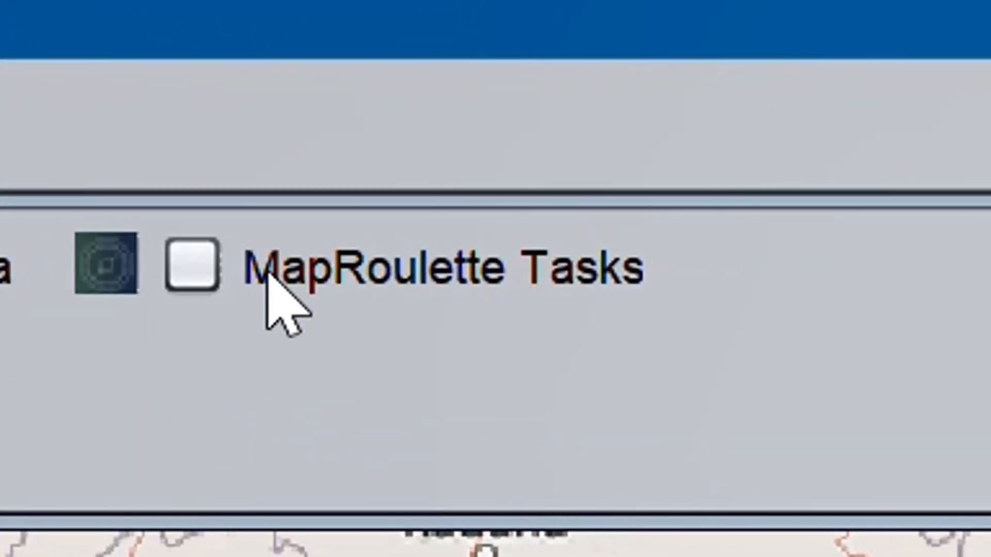
left_click(195, 268)
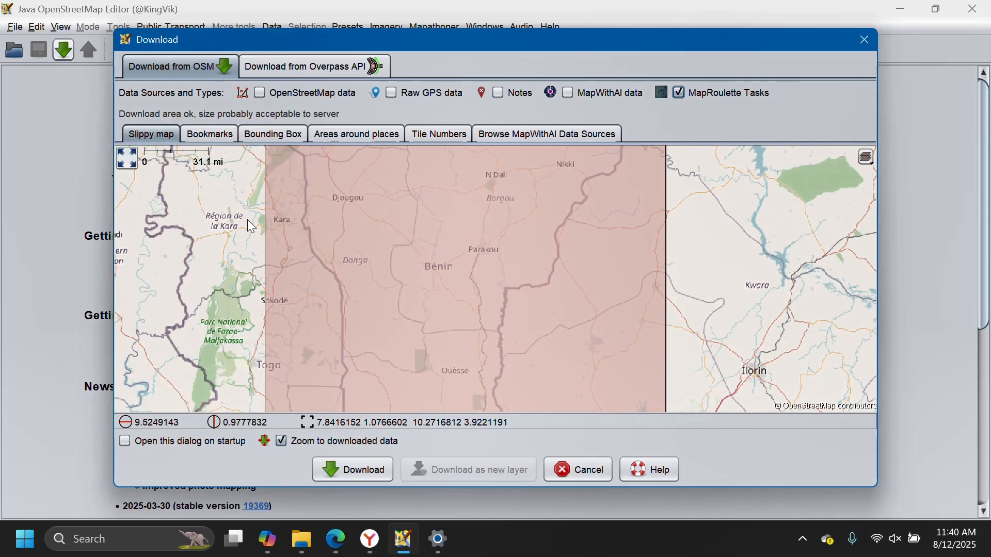
Step: Mark a tiny download area between Djougou and Bétérou and download its MapRoulette tasks
left_click_drag(299, 162, 382, 209)
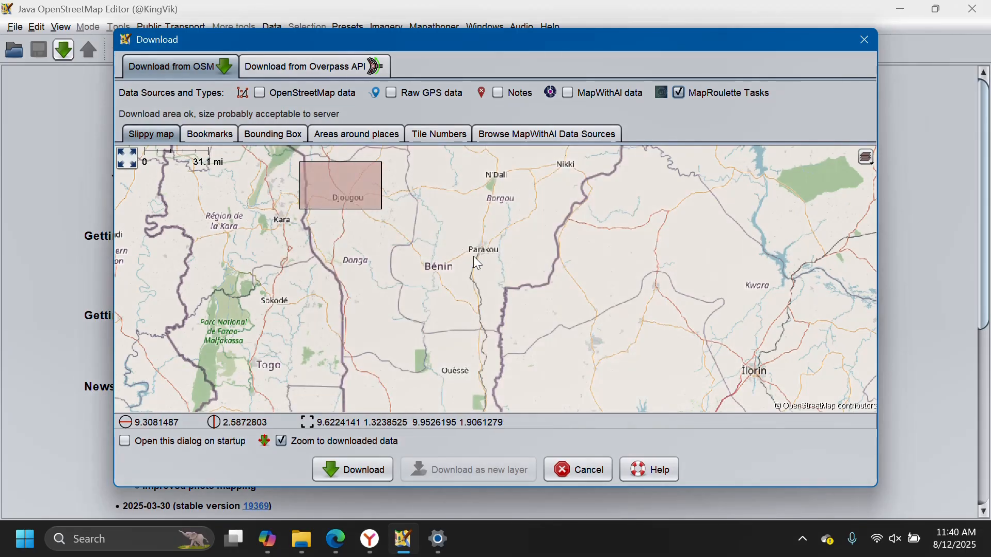
left_click_drag(320, 271, 398, 274)
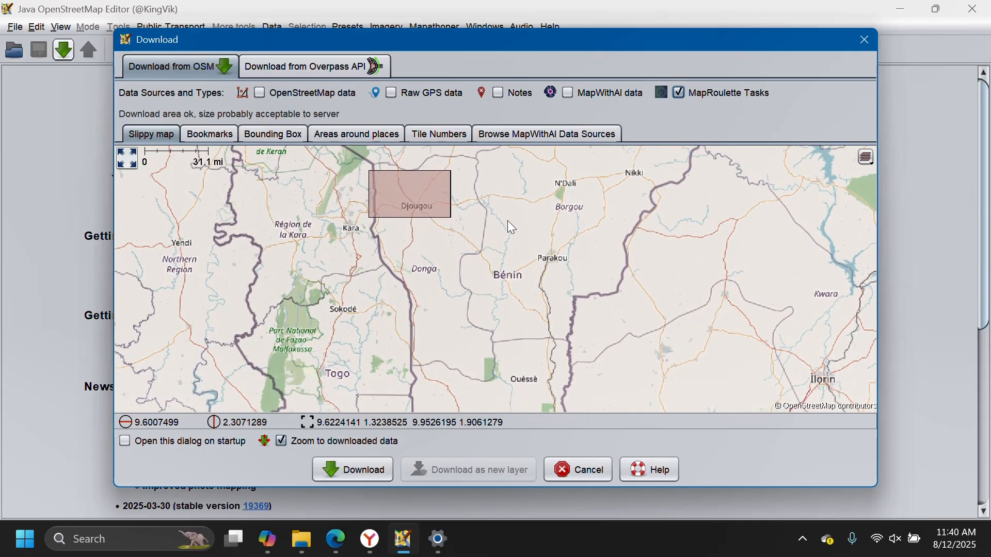
scroll(497, 229, "up", 1)
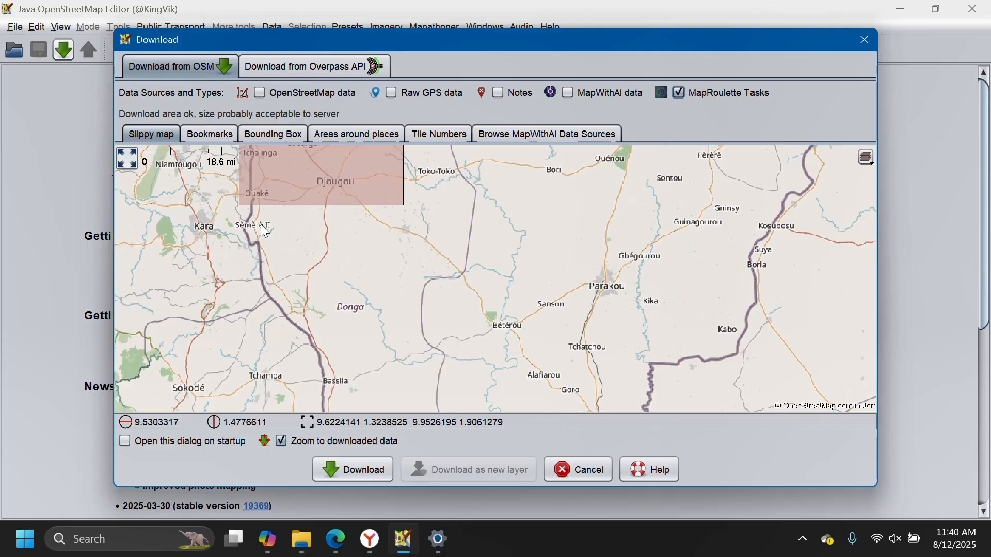
left_click_drag(394, 246, 398, 241)
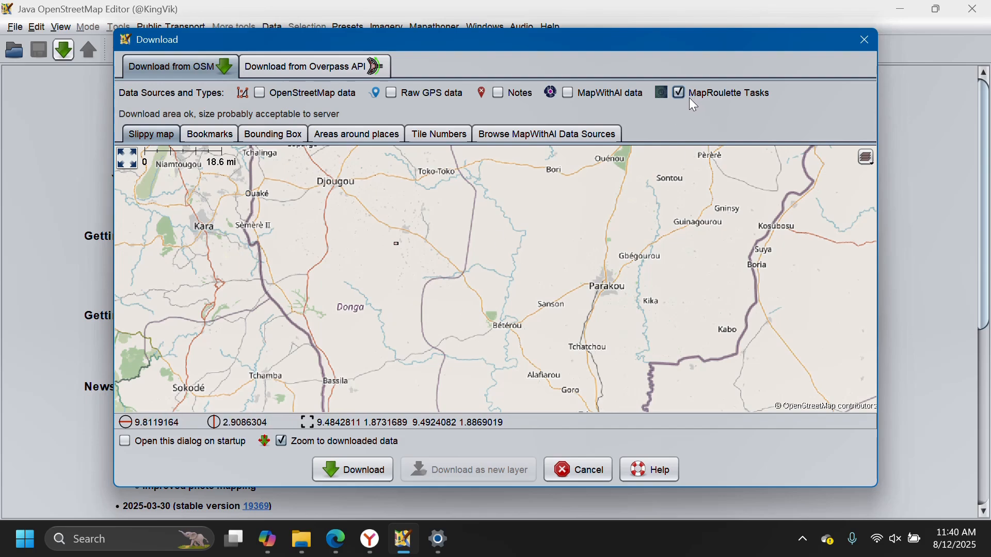
left_click(364, 474)
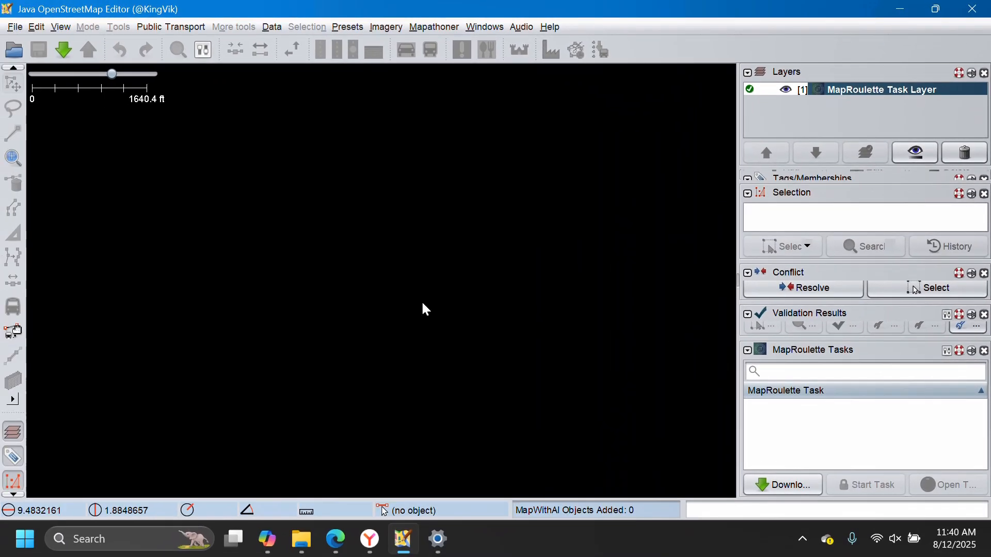
Step: Add Bing aerial imagery as a background layer beneath the MapRoulette Task Layer
scroll(396, 267, "down", 6)
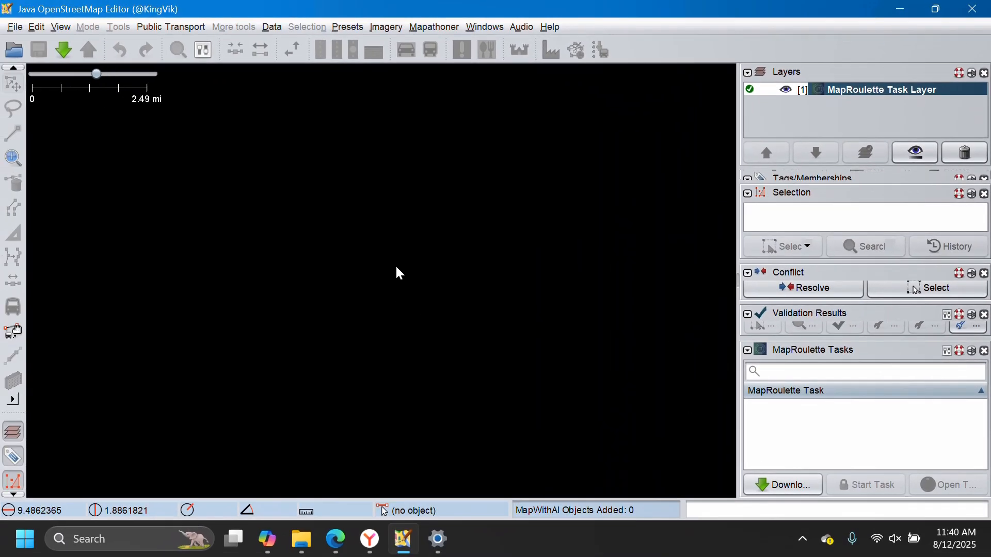
scroll(402, 271, "down", 20)
scroll(464, 302, "up", 3)
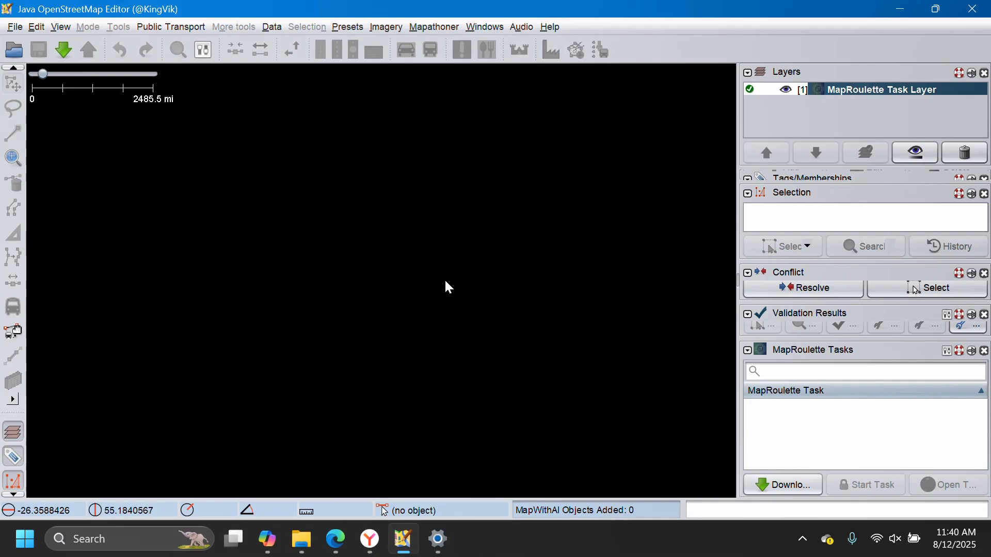
scroll(448, 286, "up", 3)
left_click(384, 26)
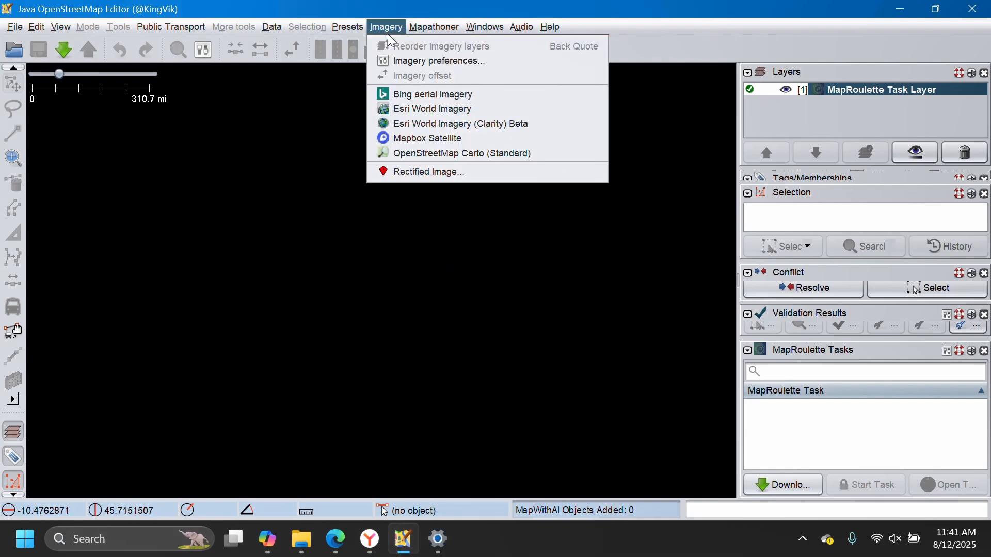
left_click(405, 95)
left_click(707, 90)
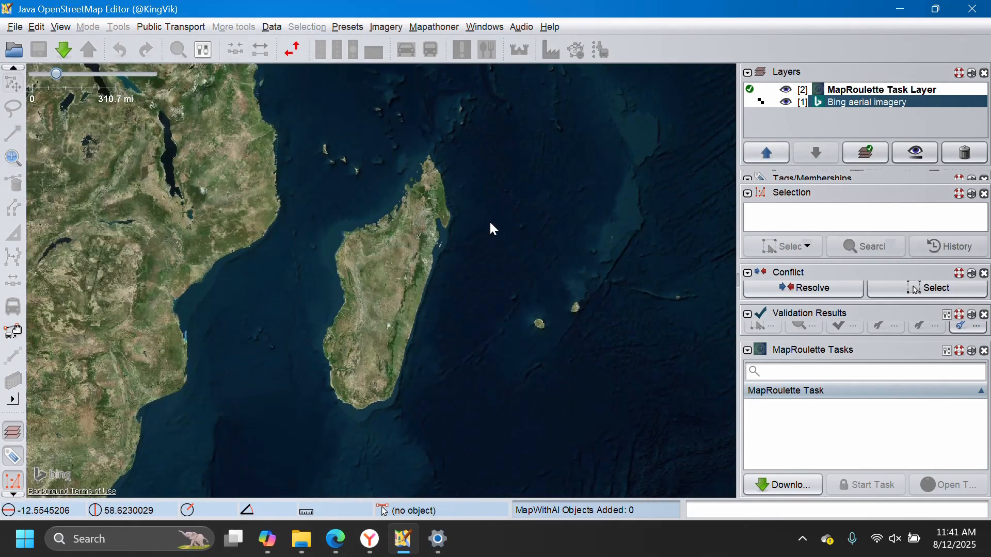
Step: Download the MapRoulette tasks for the stretch of southern Ghana and its coast shown in the map view
left_click_drag(296, 318, 611, 261)
scroll(611, 261, "down", 1)
left_click_drag(435, 187, 452, 400)
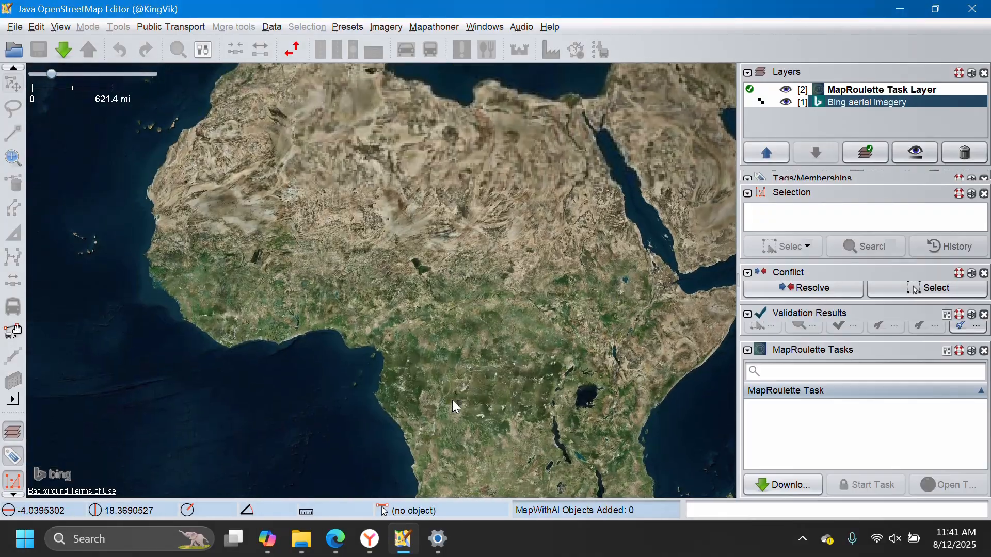
scroll(311, 317, "up", 2)
left_click_drag(212, 286, 367, 331)
scroll(299, 395, "up", 1)
left_click_drag(299, 402, 380, 395)
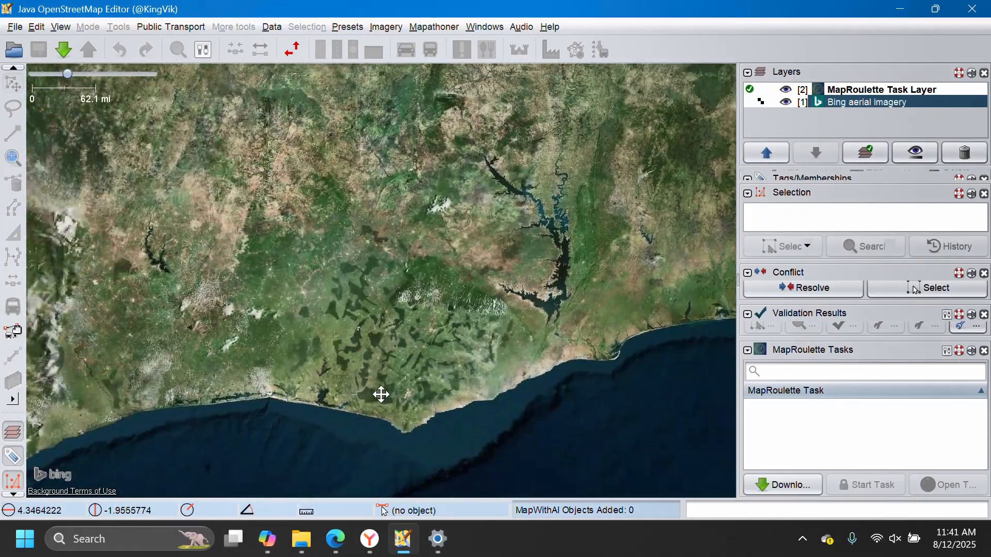
scroll(381, 395, "up", 3)
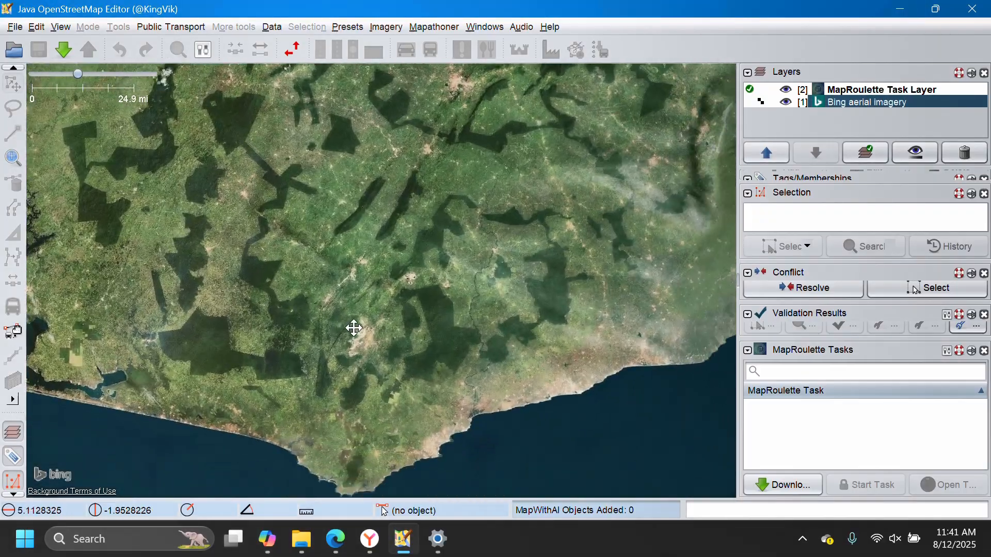
left_click_drag(354, 328, 354, 356)
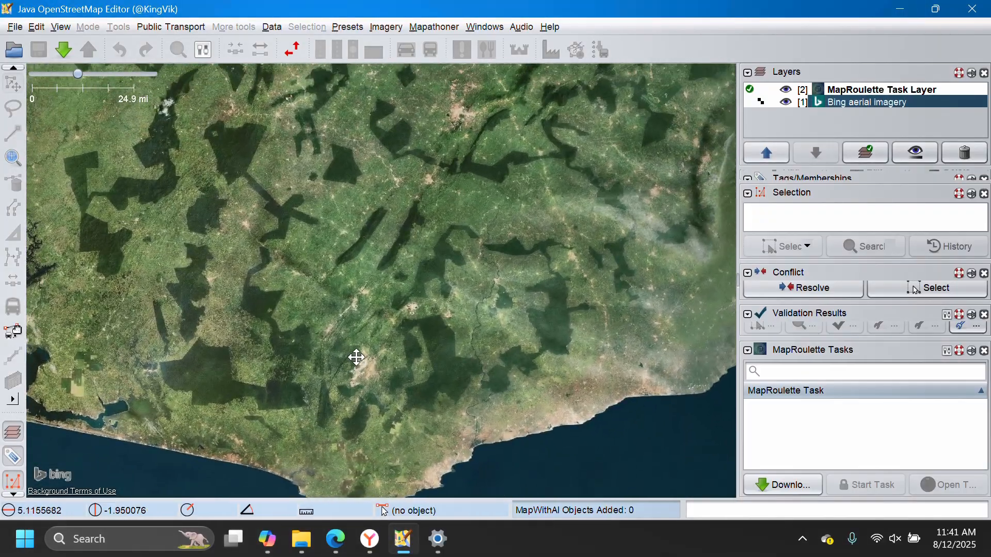
left_click(765, 491)
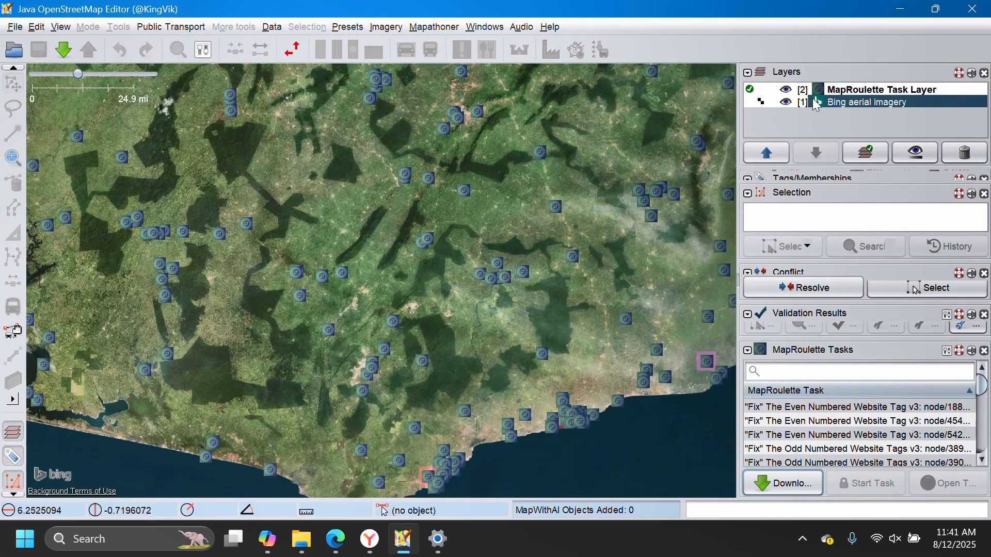
Step: Read through the list of downloaded MapRoulette tasks and activate its search filter
scroll(826, 413, "down", 20)
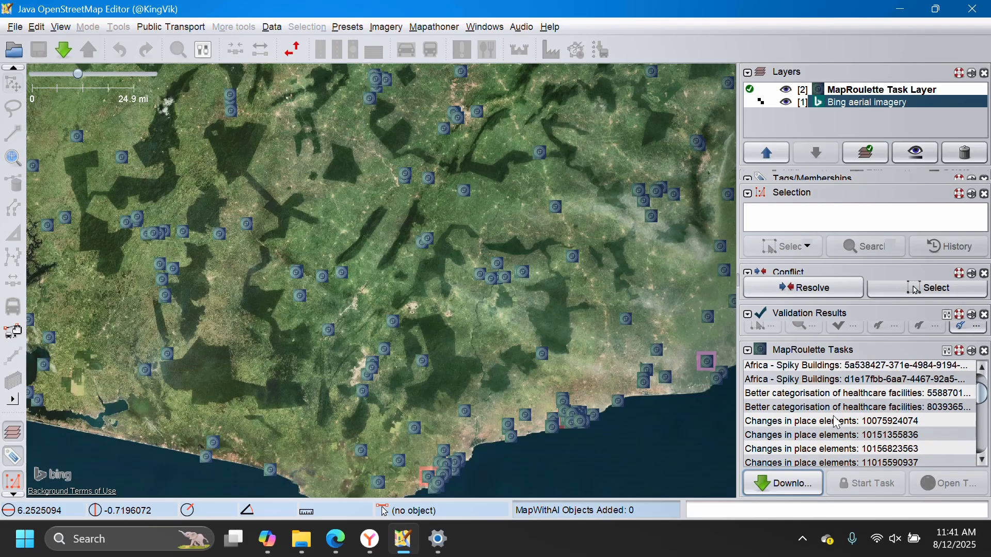
scroll(825, 421, "down", 10)
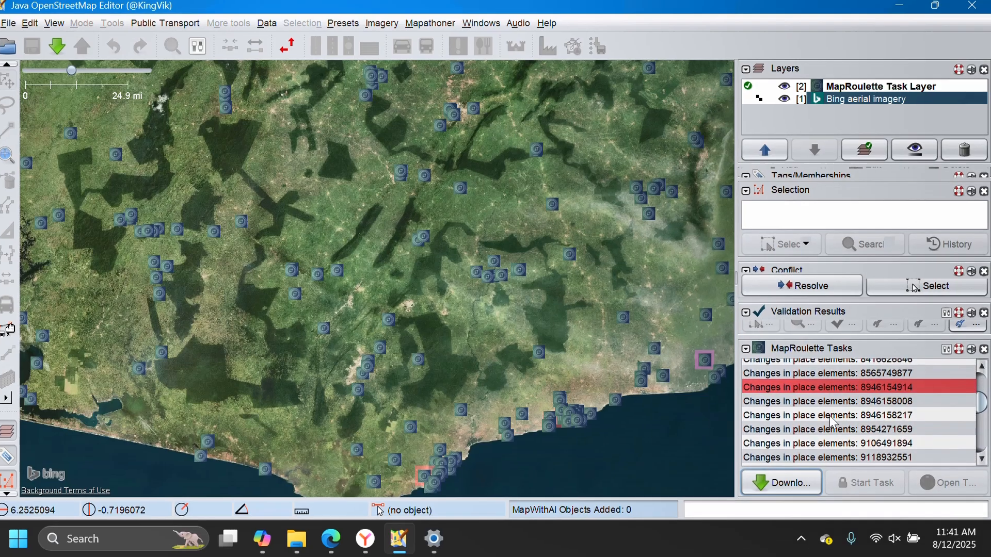
scroll(826, 413, "up", 15)
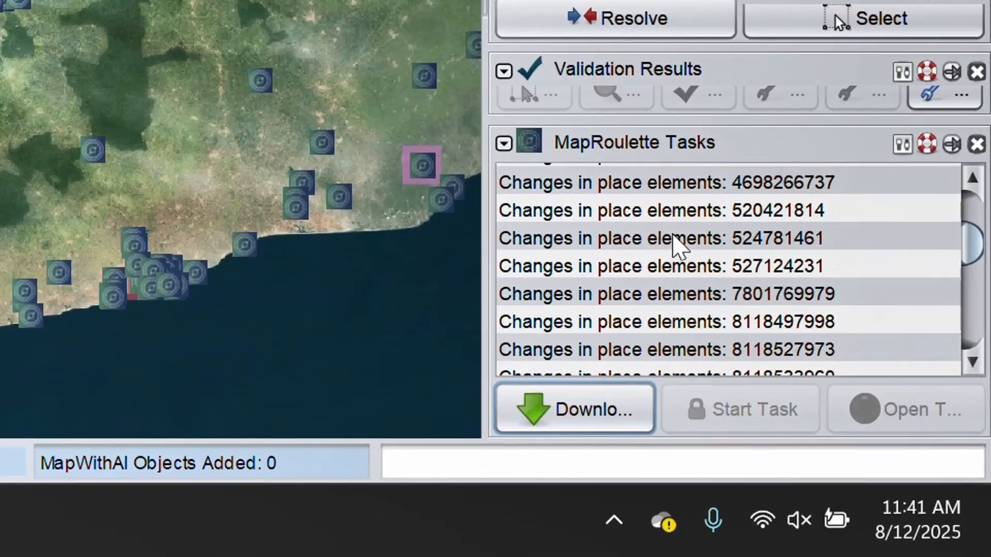
scroll(638, 214, "up", 3)
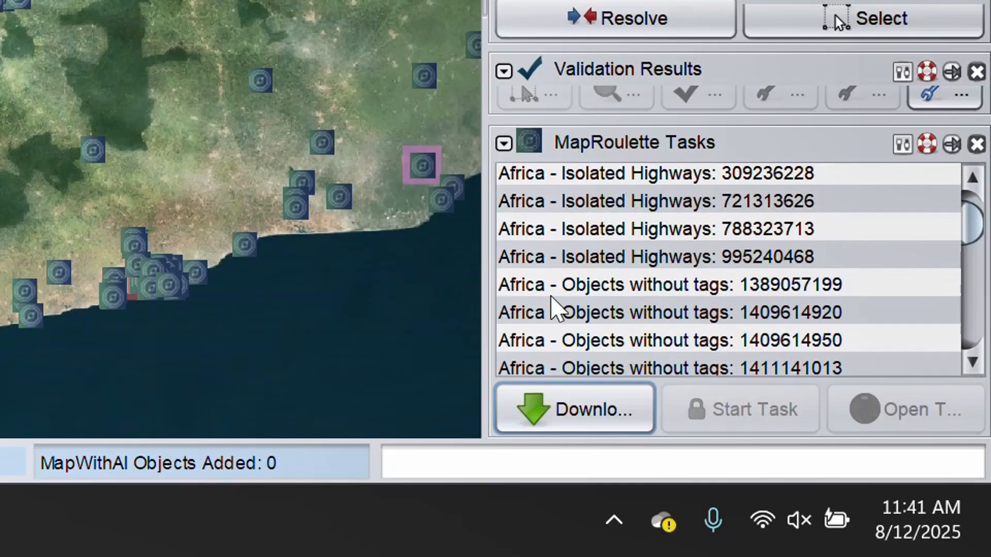
scroll(658, 242, "down", 6)
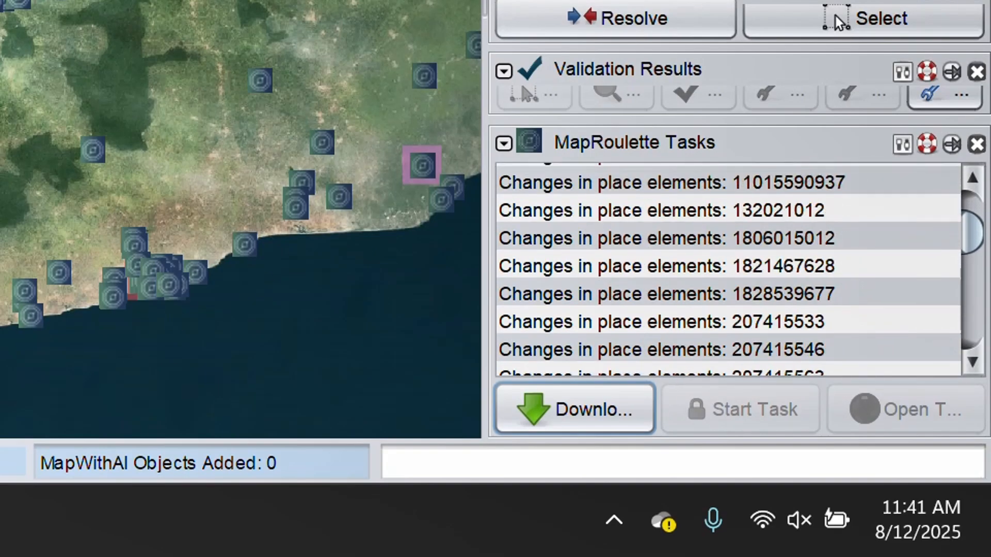
scroll(564, 343, "up", 3)
scroll(555, 318, "up", 3)
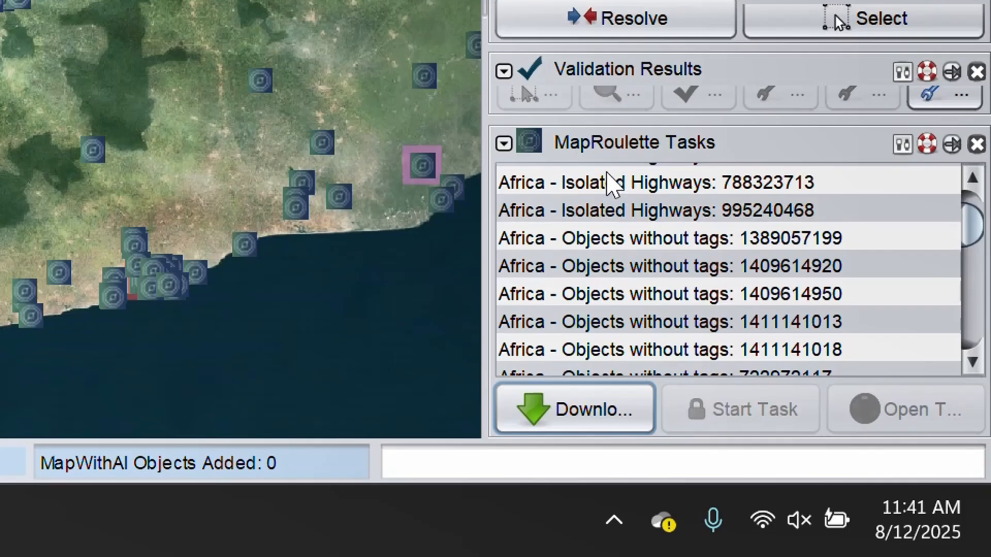
scroll(611, 242, "up", 4)
scroll(610, 223, "up", 3)
left_click(603, 186)
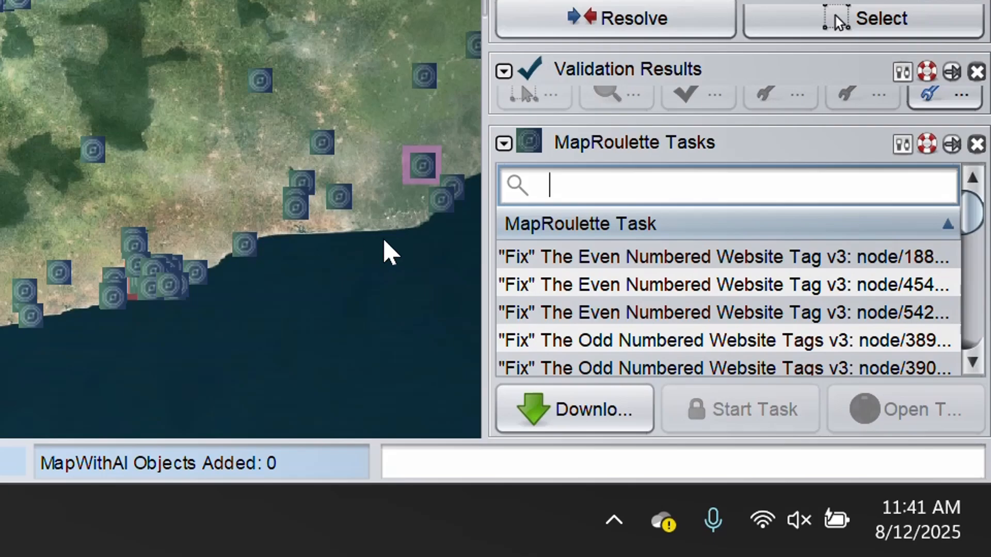
Step: Hide the MapRoulette Tasks window and show it again
left_click(0, 0)
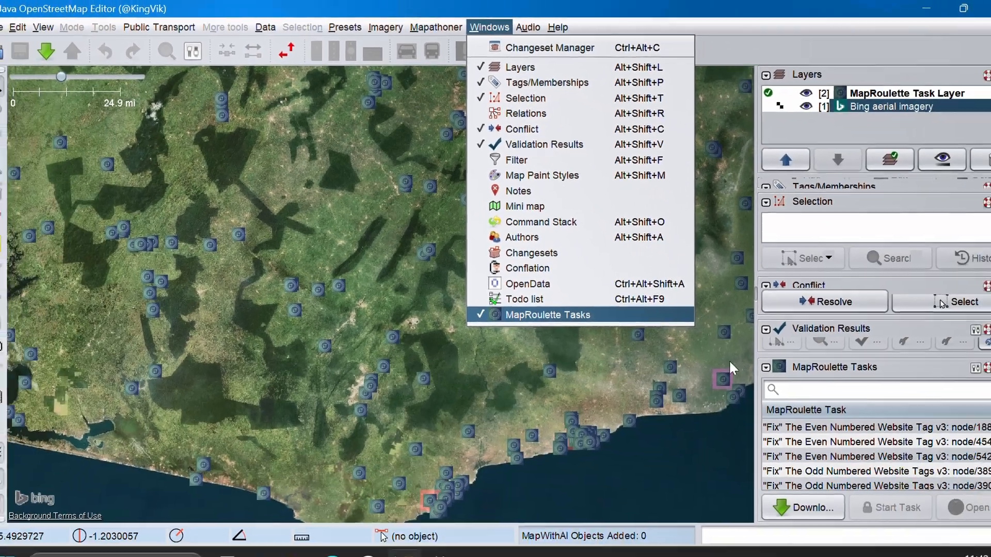
key("Return")
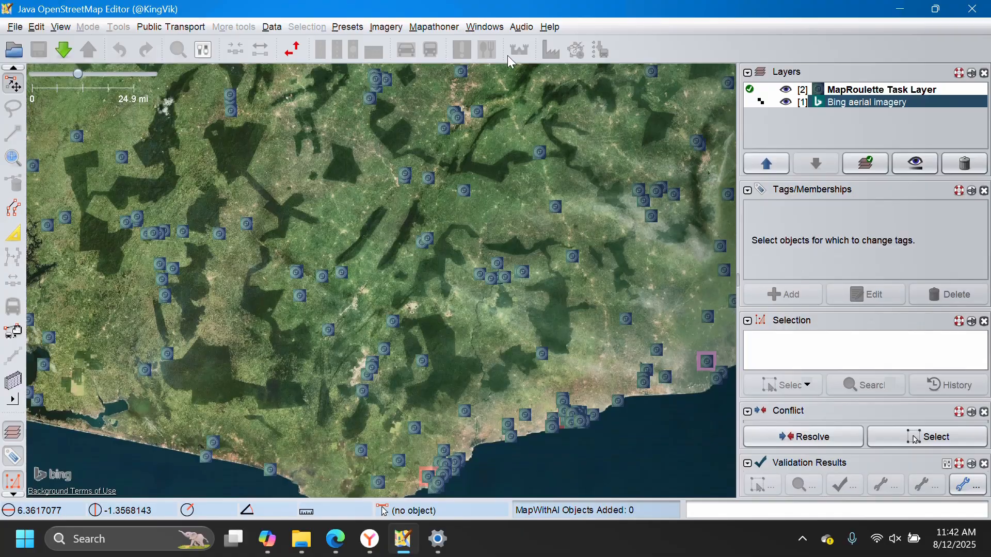
left_click(484, 26)
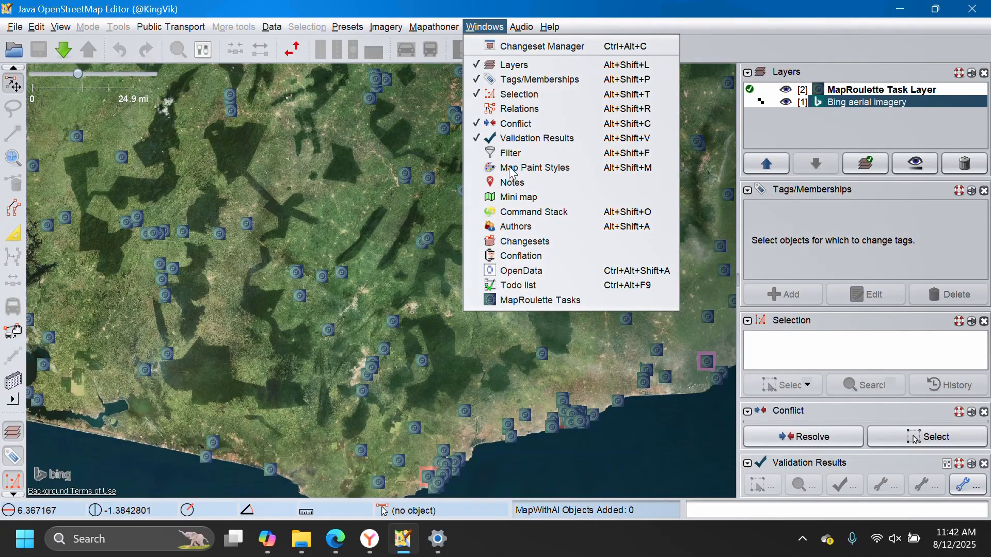
left_click(541, 298)
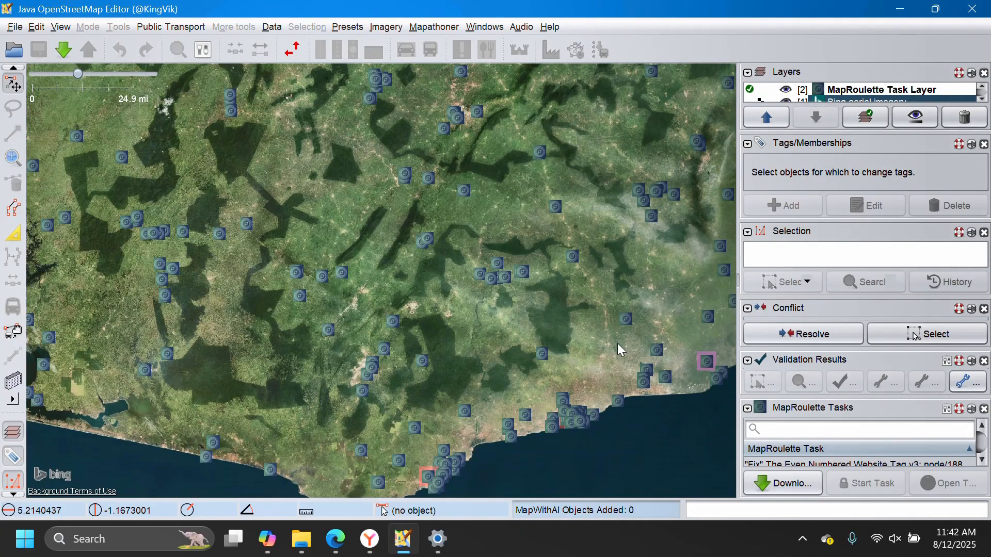
Step: Filter the list of downloaded MapRoulette tasks by "Africa" and enlarge the list for reading
left_click(799, 431)
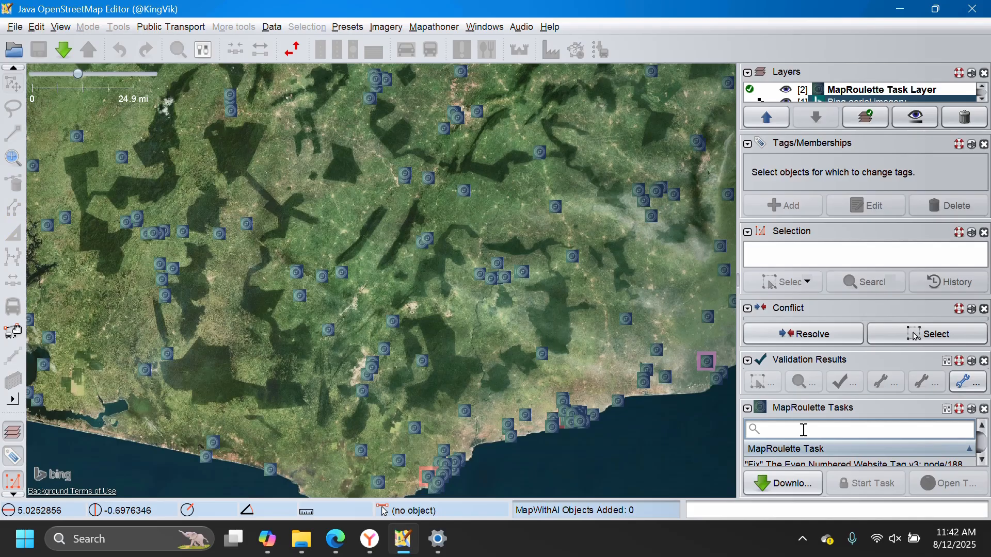
type("Africa")
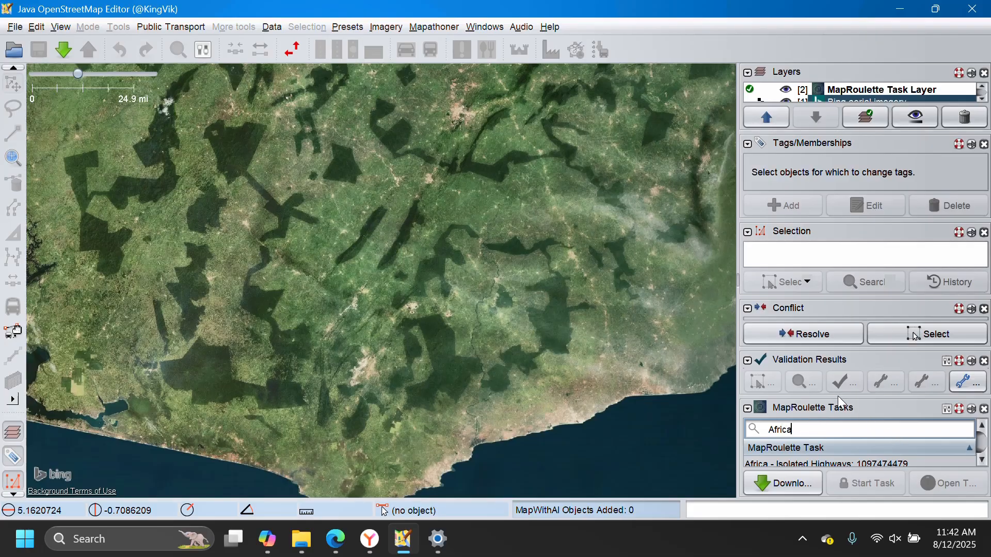
left_click_drag(838, 397, 805, 308)
scroll(824, 409, "down", 4)
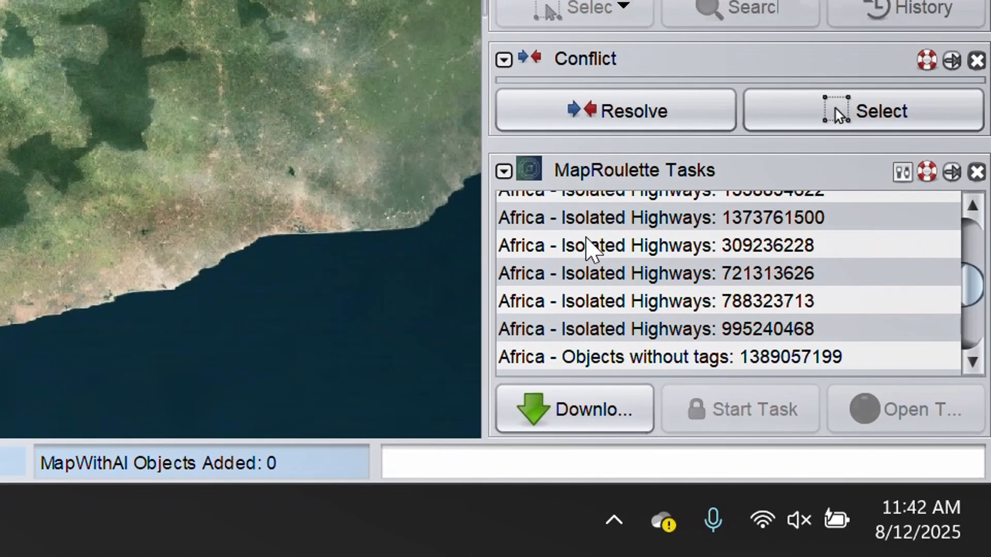
scroll(789, 407, "down", 3)
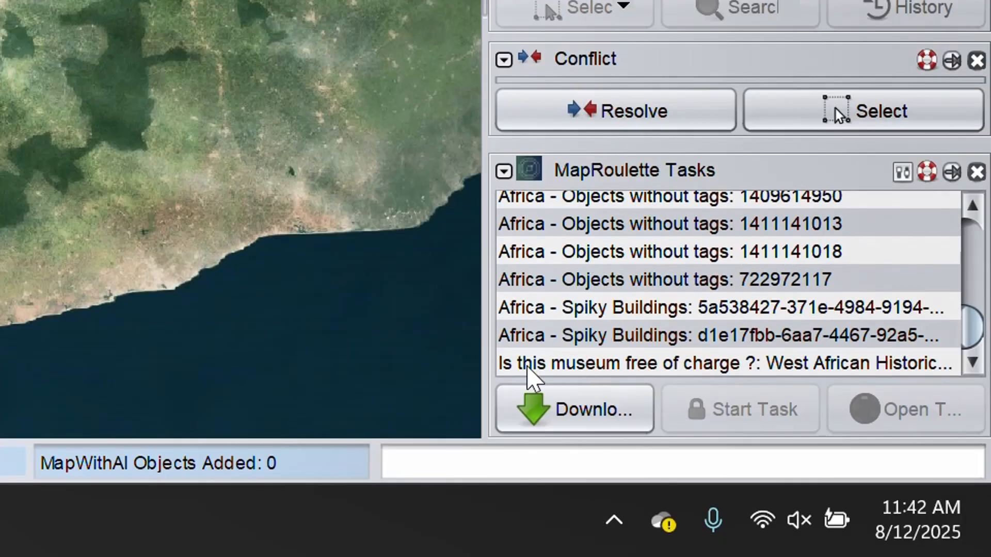
scroll(601, 308, "up", 2)
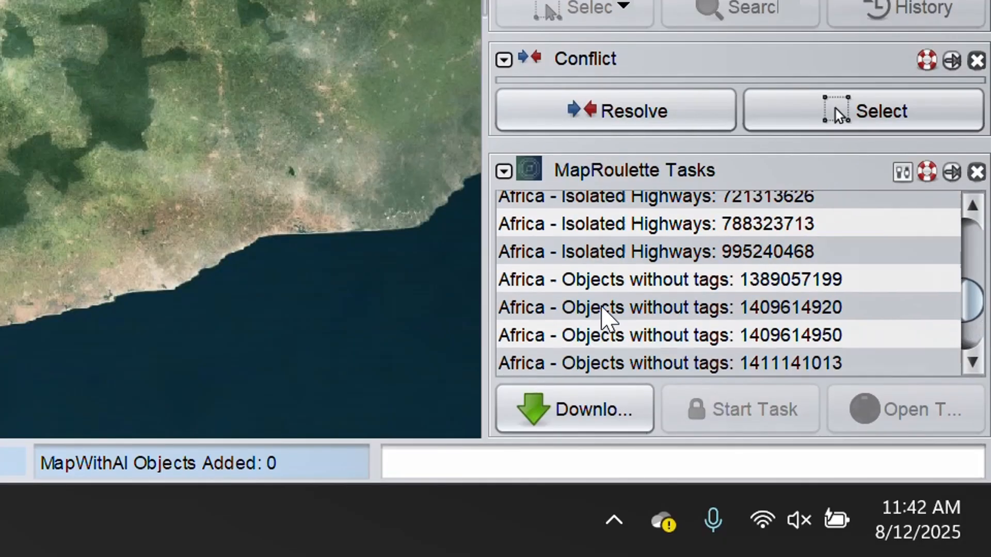
scroll(602, 307, "up", 4)
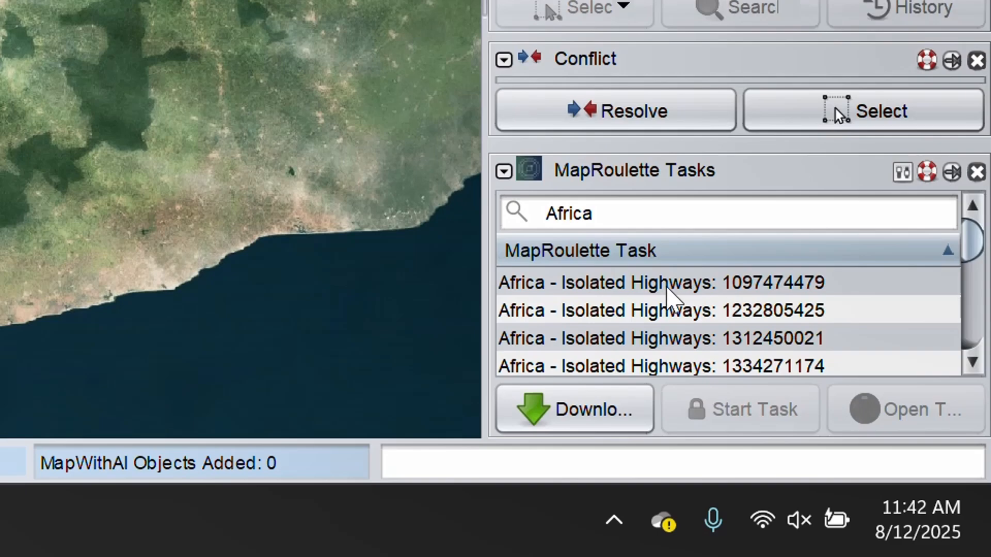
scroll(642, 294, "down", 5)
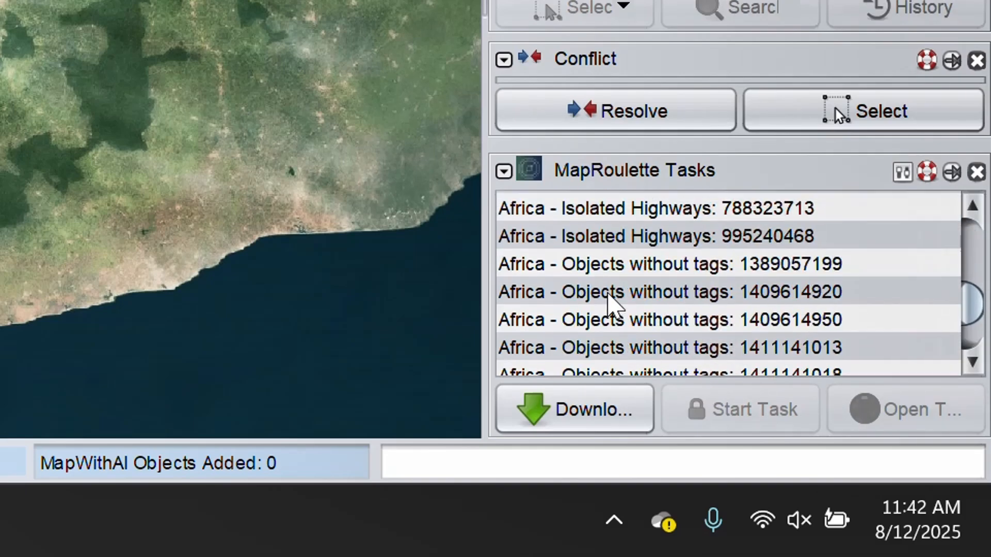
left_click(585, 296)
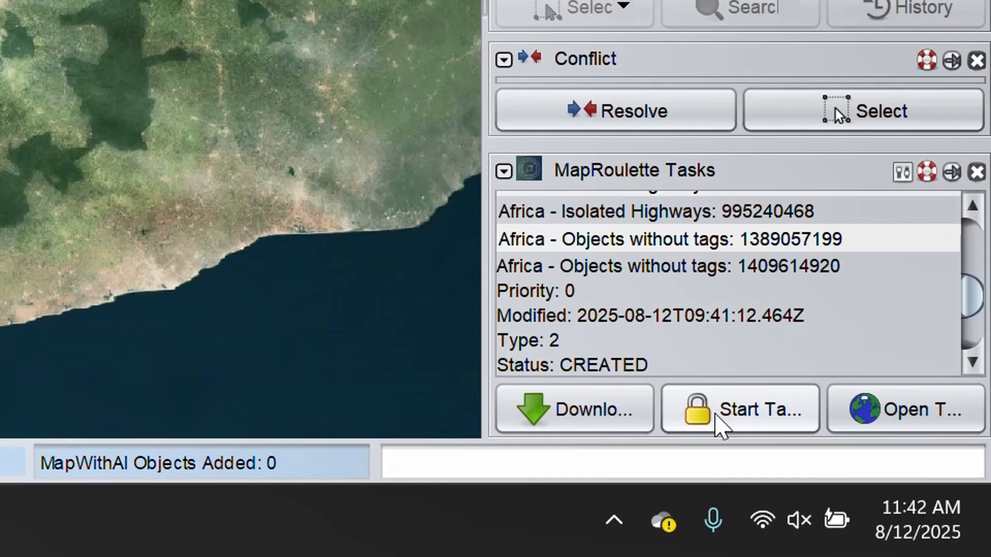
left_click(691, 414)
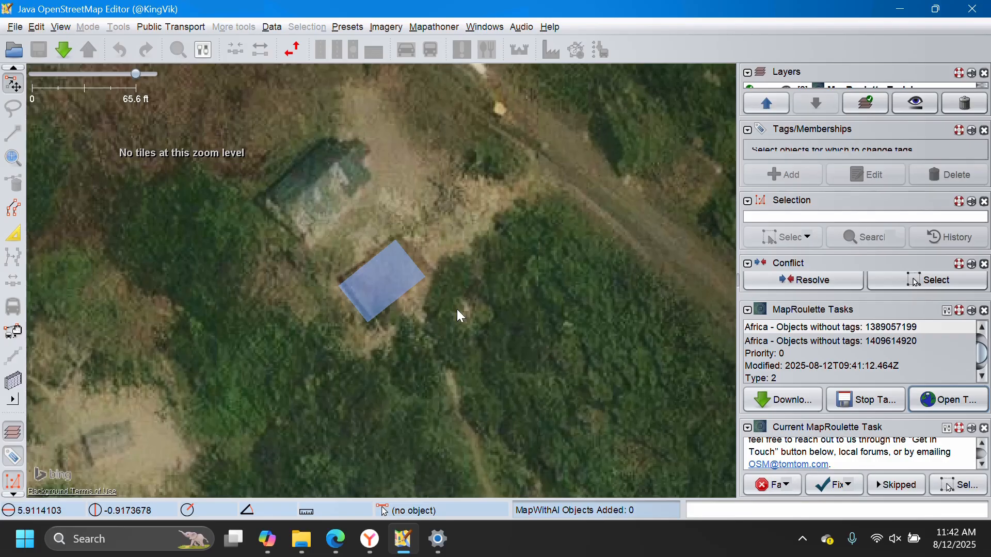
Step: Download only OpenStreetMap data, without MapRoulette tasks, for a small rectangle around the started task's location
left_click(72, 53)
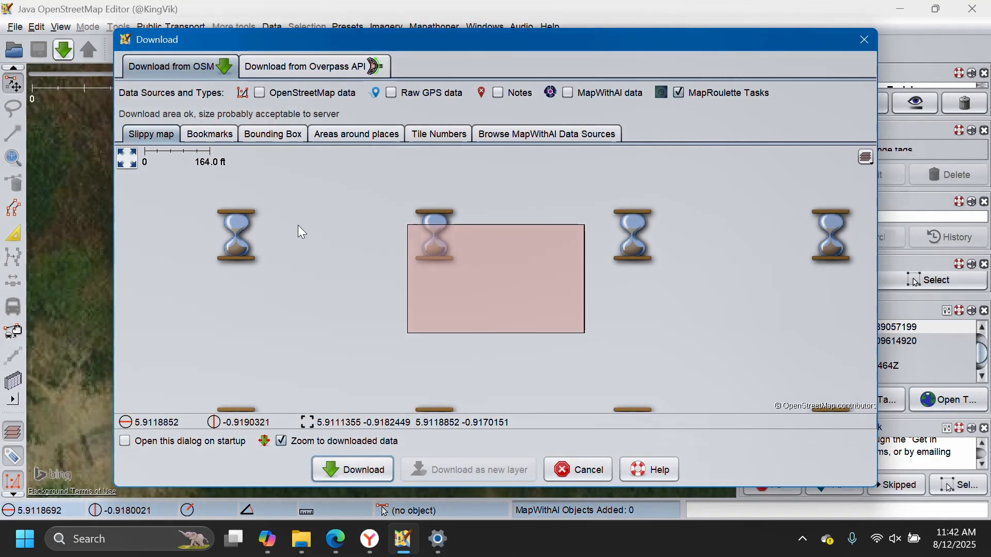
left_click(679, 92)
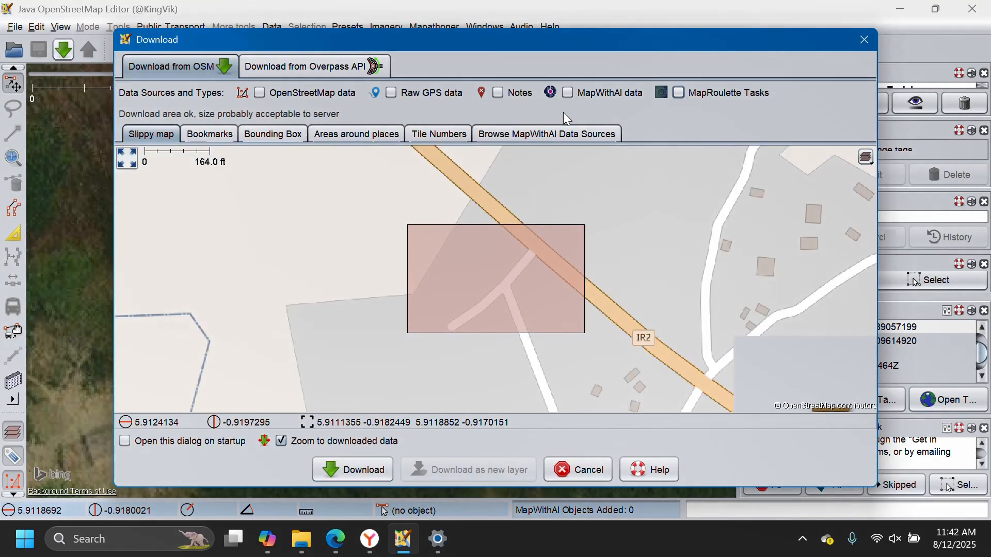
left_click(372, 475)
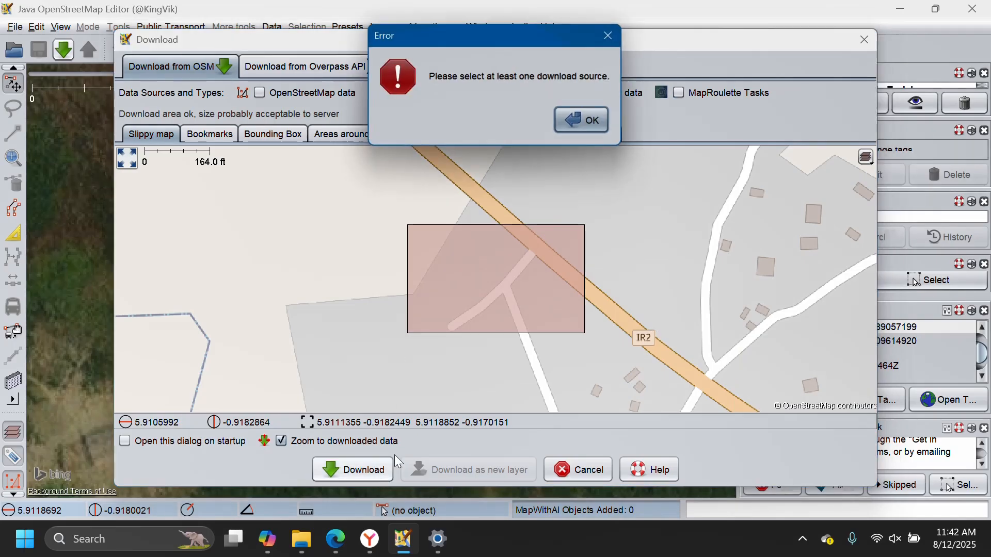
left_click(589, 121)
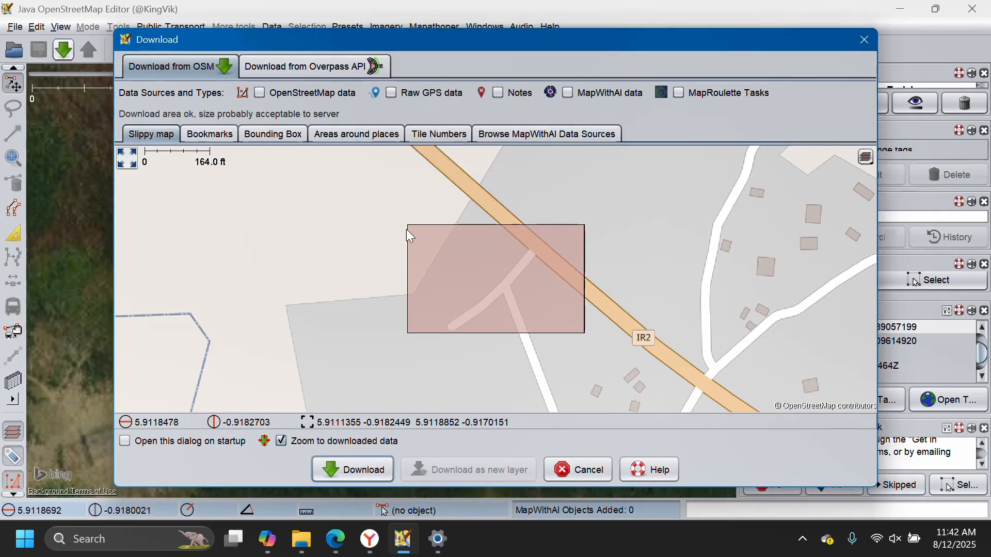
left_click_drag(407, 230, 601, 356)
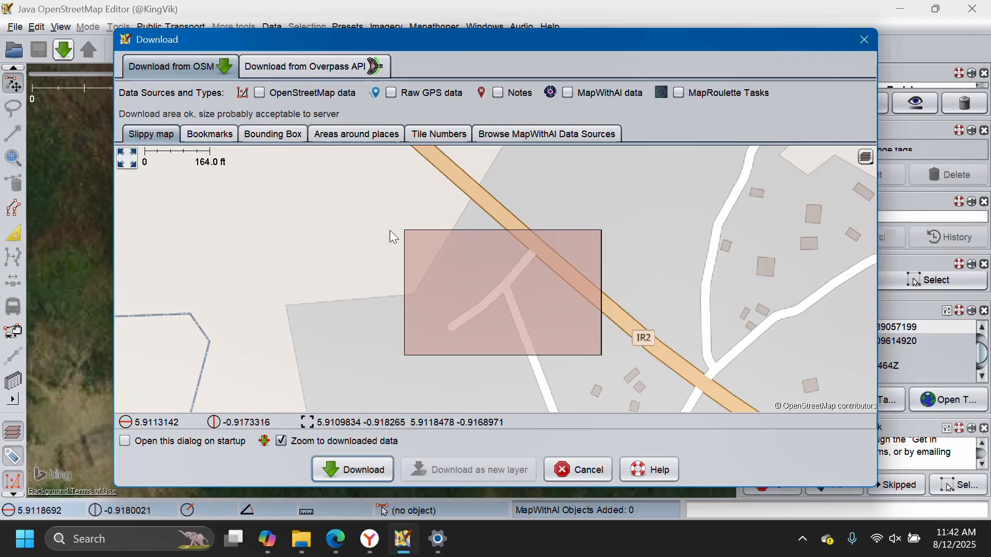
left_click(290, 91)
left_click(358, 471)
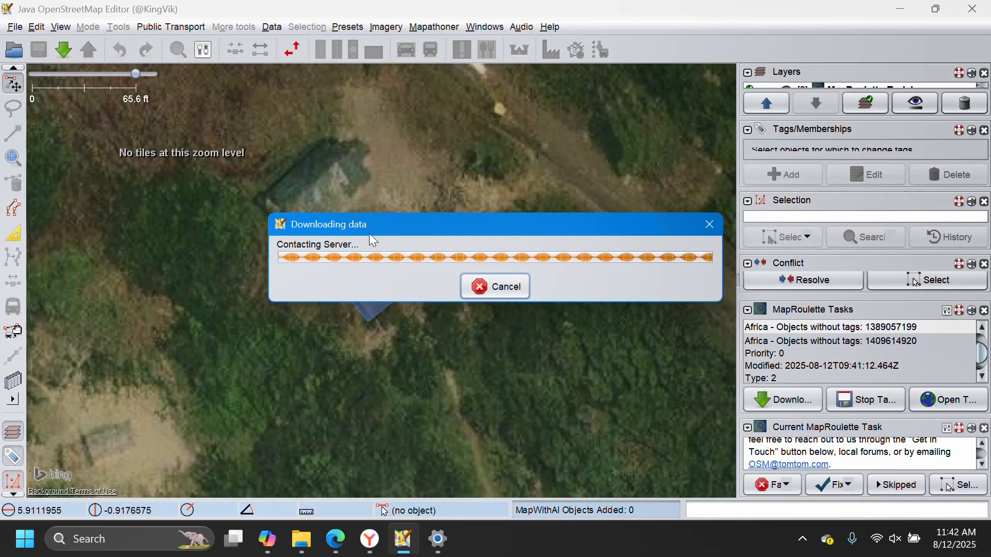
key("Escape")
Step: Select the highlighted four-node outline beside the track and add a building tag to it
scroll(382, 266, "up", 3)
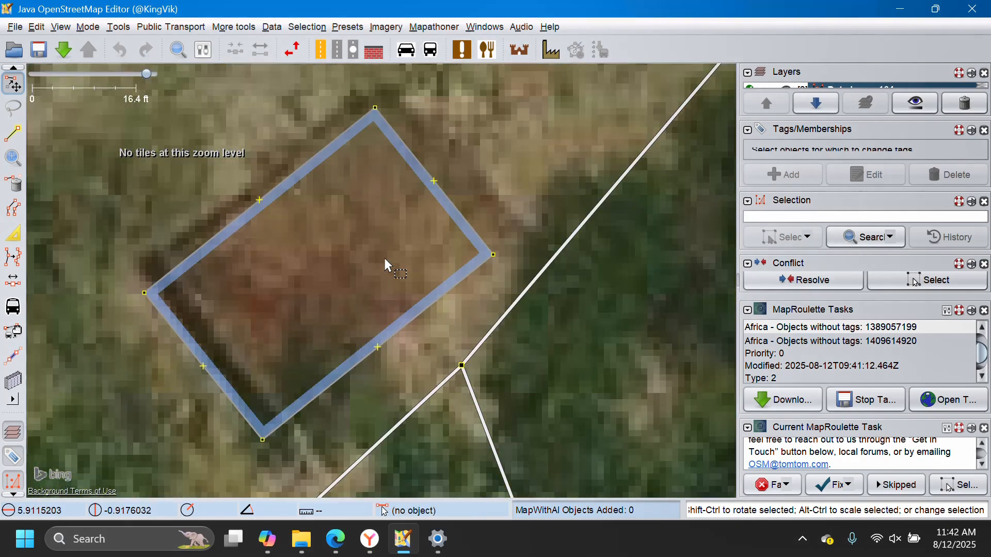
left_click(445, 297)
scroll(465, 241, "down", 2)
scroll(458, 272, "up", 1)
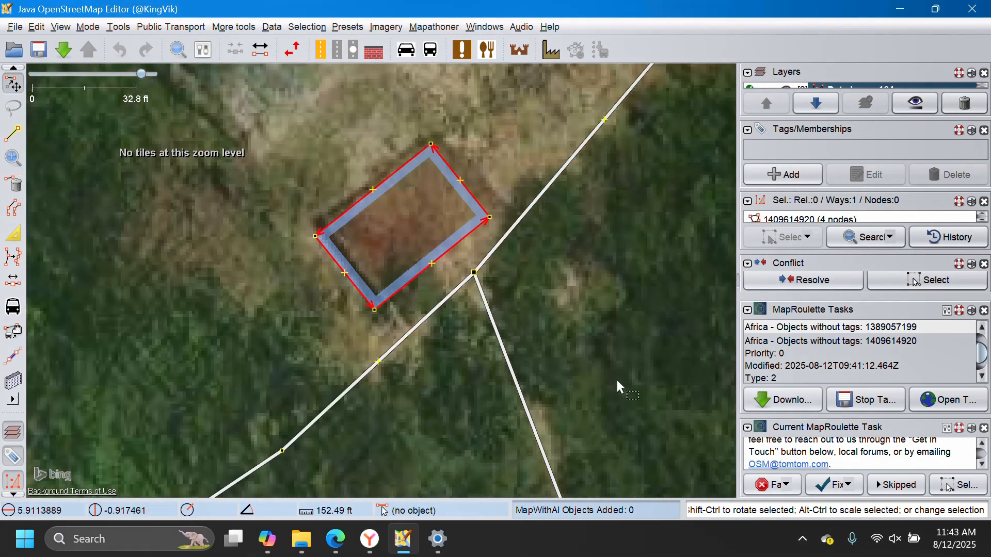
scroll(375, 264, "down", 1)
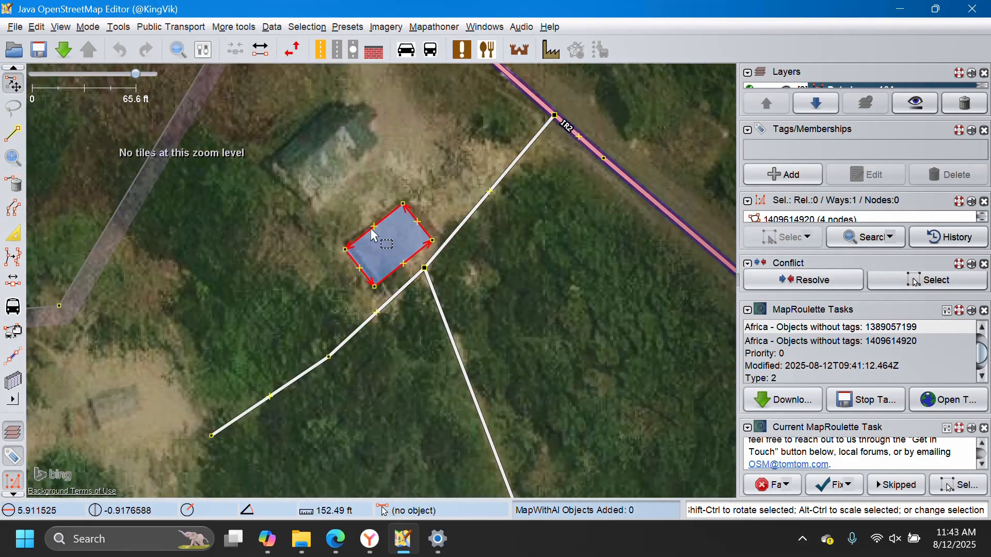
key("alt+a")
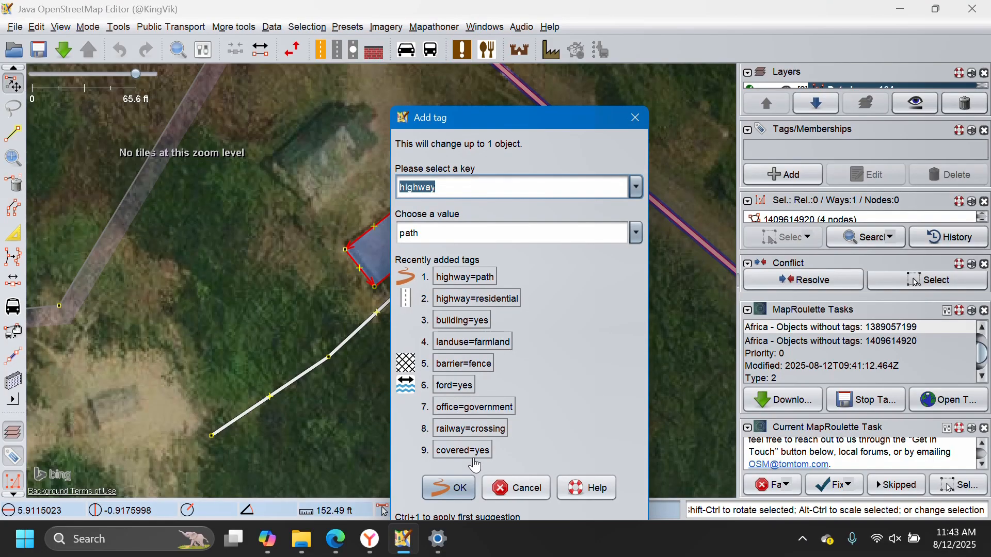
key("Escape")
left_click(791, 177)
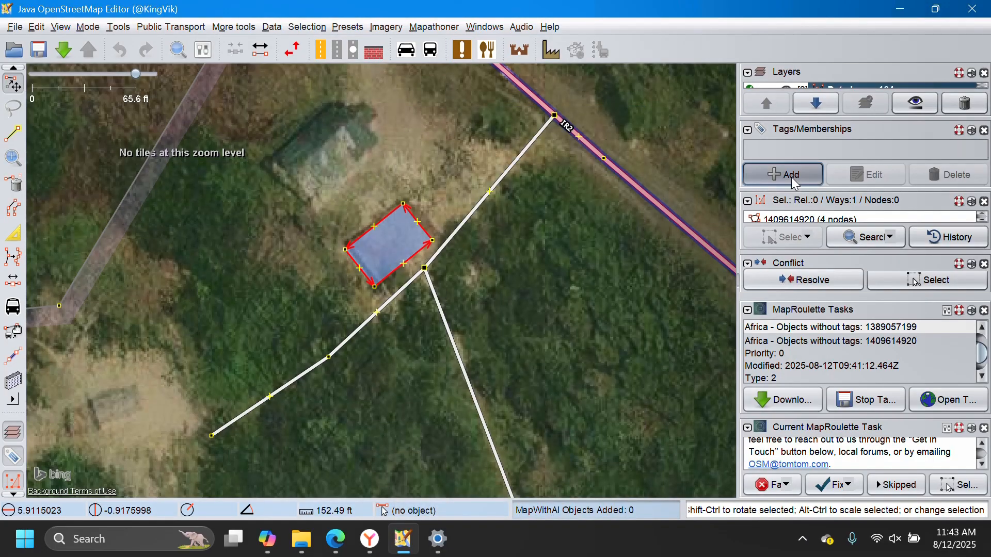
type("building")
left_click(438, 234)
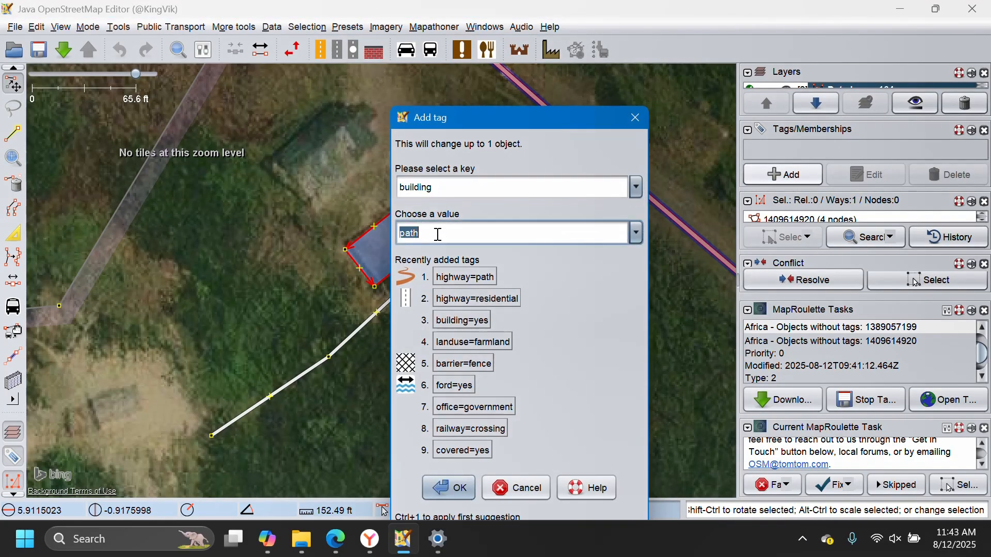
left_click(448, 487)
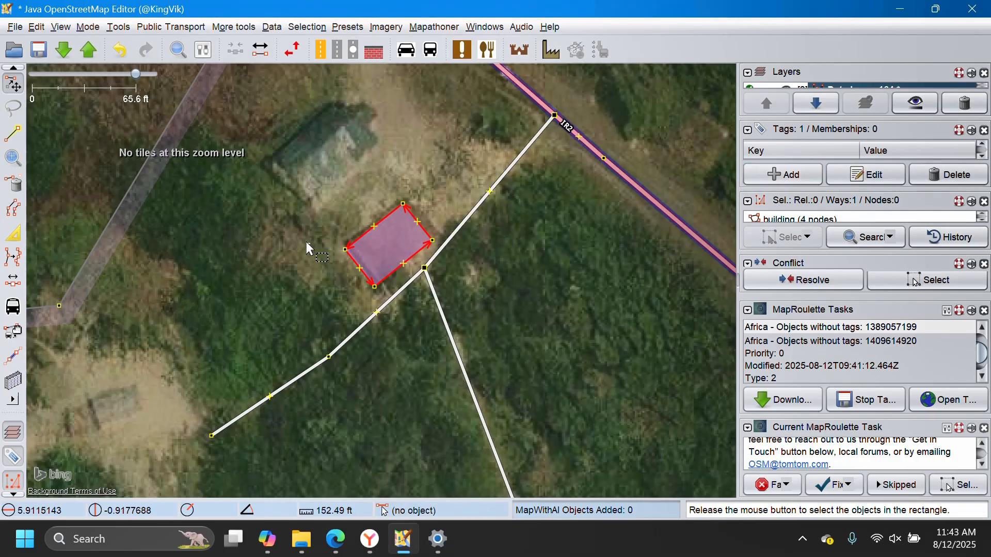
Step: Deselect the building, mark the current MapRoulette task as fixed and accept the task feedback without a comment
left_click(308, 246)
left_click(831, 488)
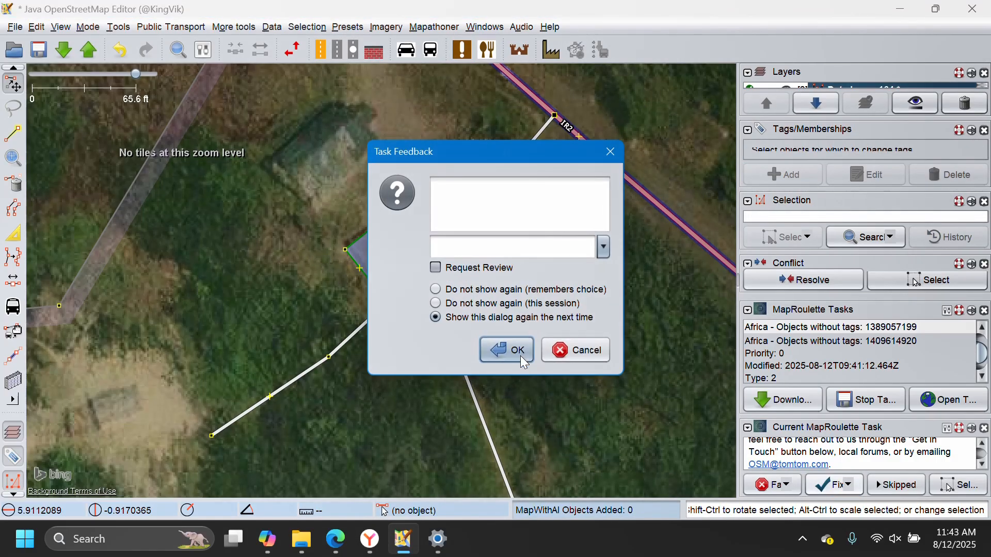
left_click(507, 350)
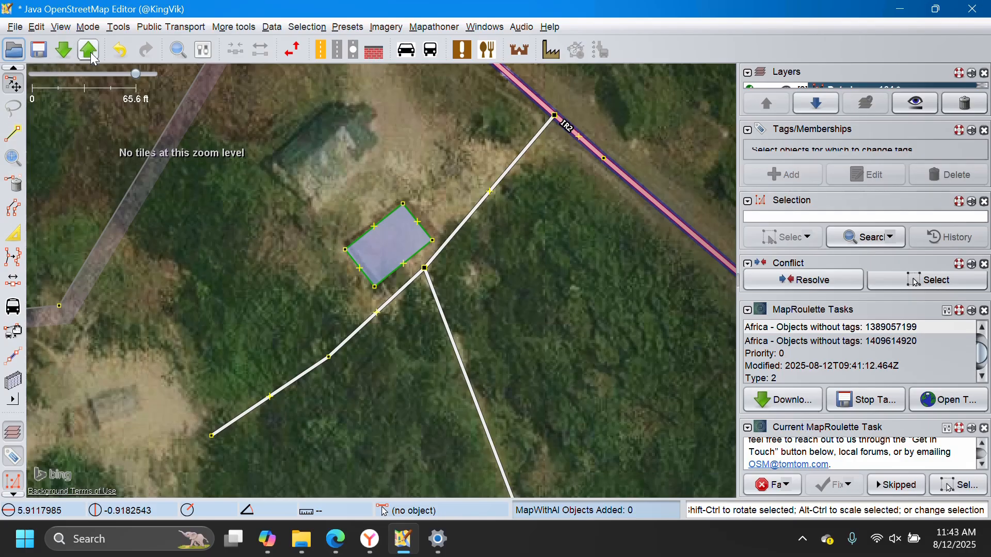
Step: Start the "Africa - Spiky Buildings" task beginning with 5a538427 and download the OpenStreetMap data around it
scroll(855, 359, "down", 4)
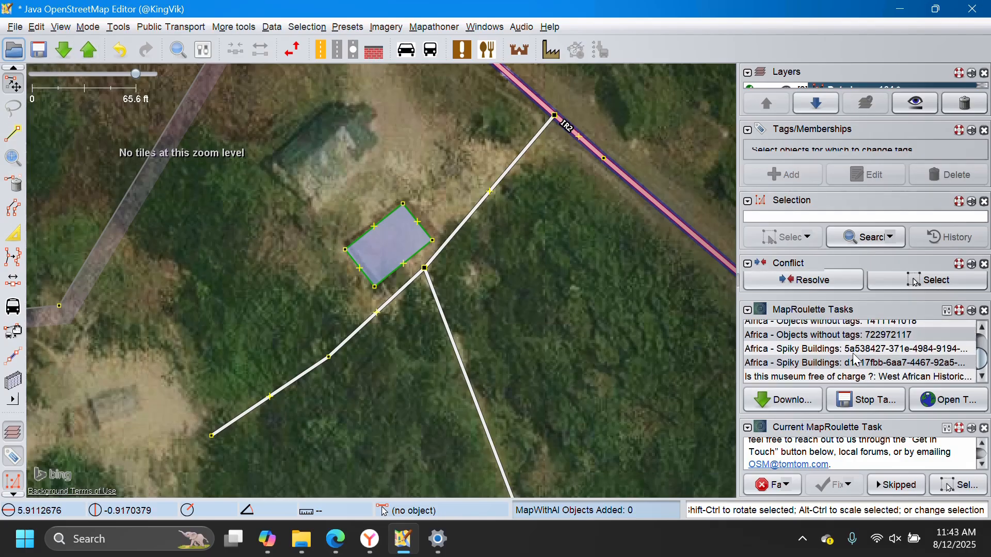
left_click(822, 353)
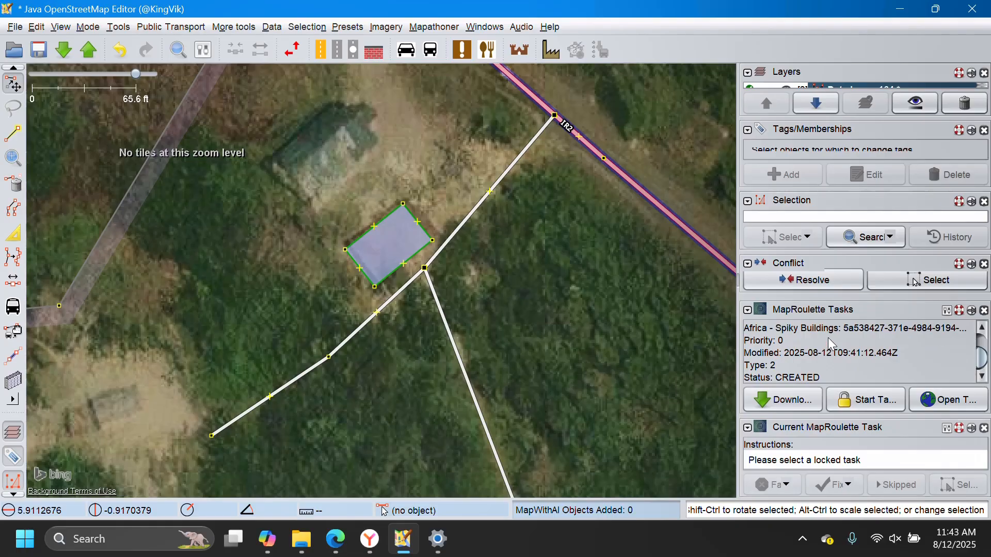
left_click(855, 404)
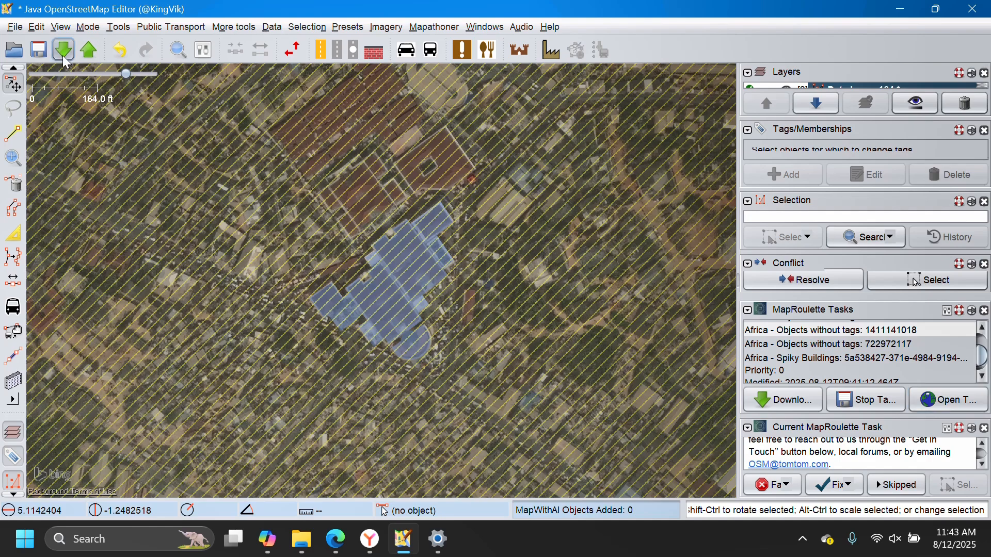
left_click(63, 54)
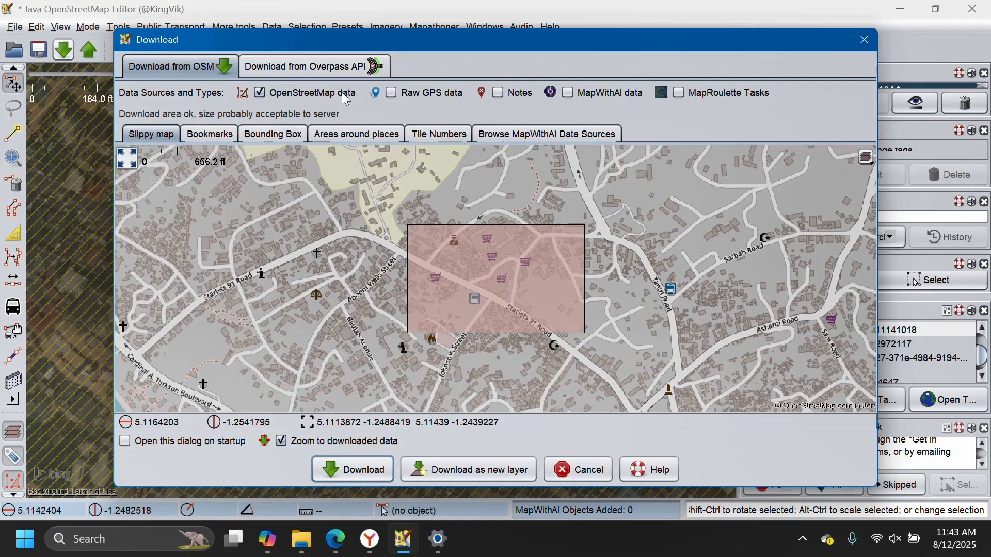
left_click(391, 463)
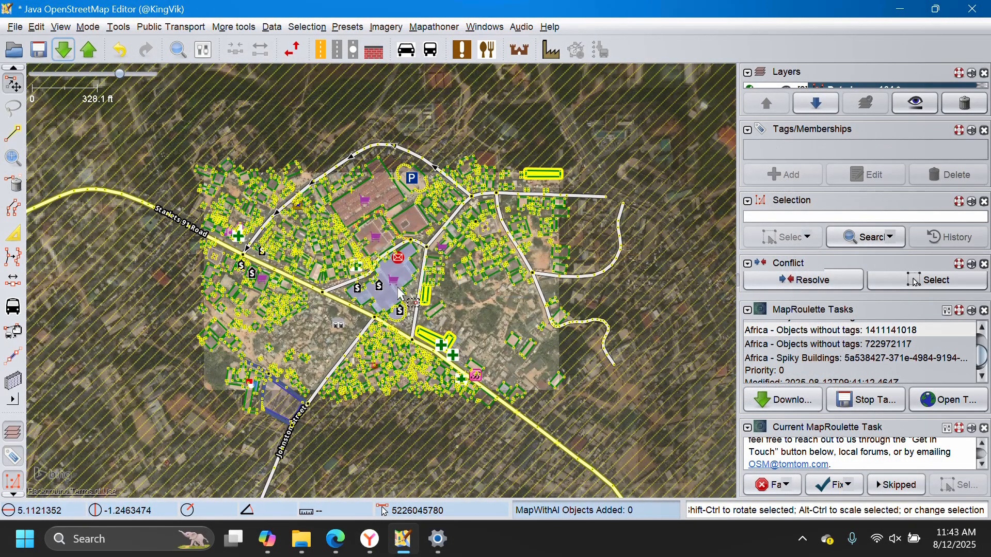
Step: Examine the large highlighted building outline for spiky corners, especially the notches beside its semicircular wing
scroll(398, 268, "up", 4)
left_click_drag(346, 371, 423, 206)
mouse_move(403, 343)
left_mouse_down()
mouse_move(433, 237)
mouse_move(454, 209)
left_mouse_up()
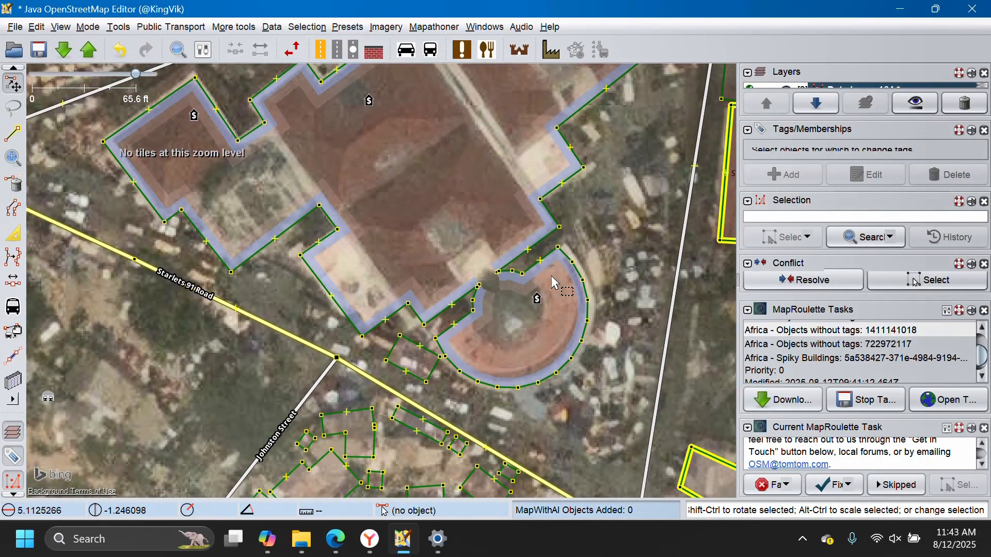
mouse_move(324, 279)
left_mouse_down()
mouse_move(328, 416)
mouse_move(315, 492)
left_mouse_up()
left_click_drag(492, 255, 400, 436)
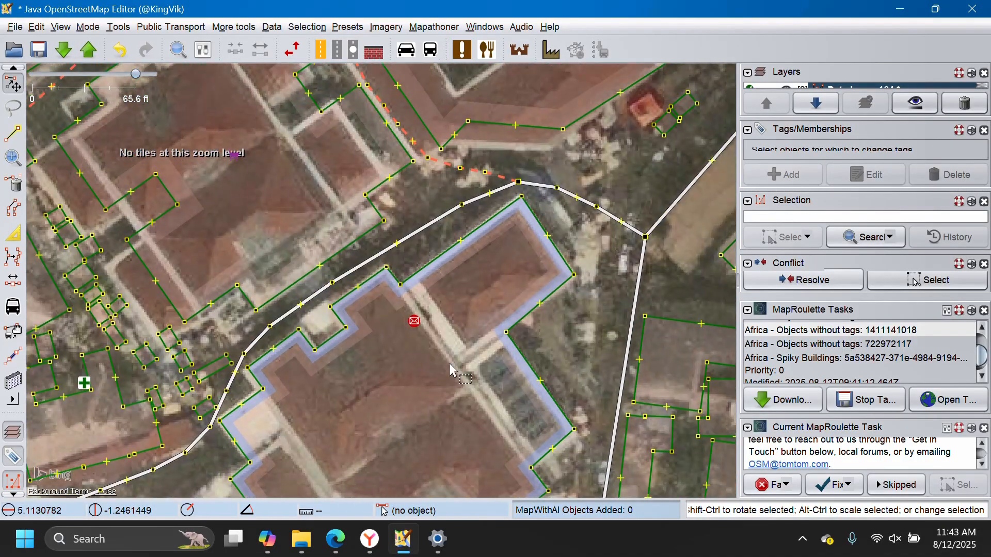
scroll(425, 414, "up", 1)
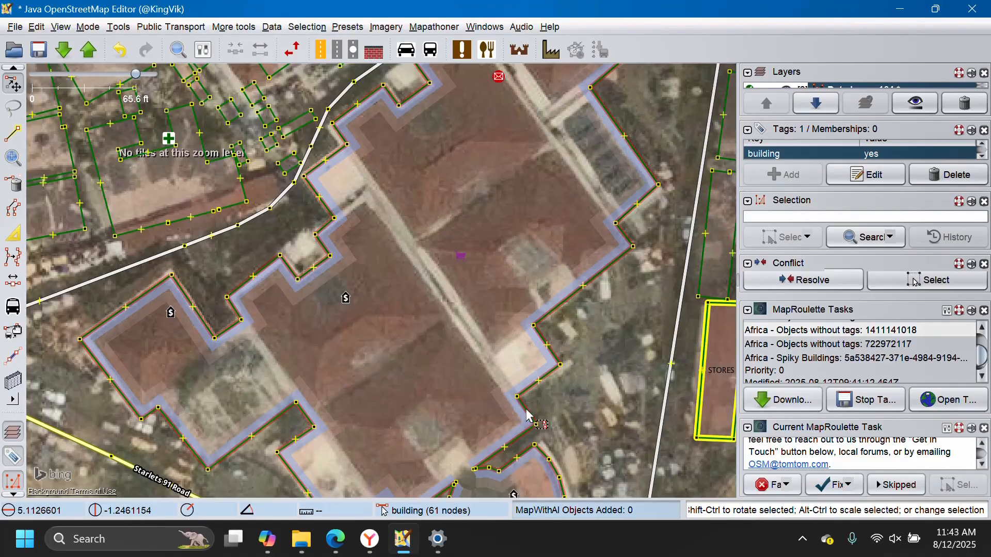
scroll(413, 379, "up", 1)
scroll(415, 374, "up", 3)
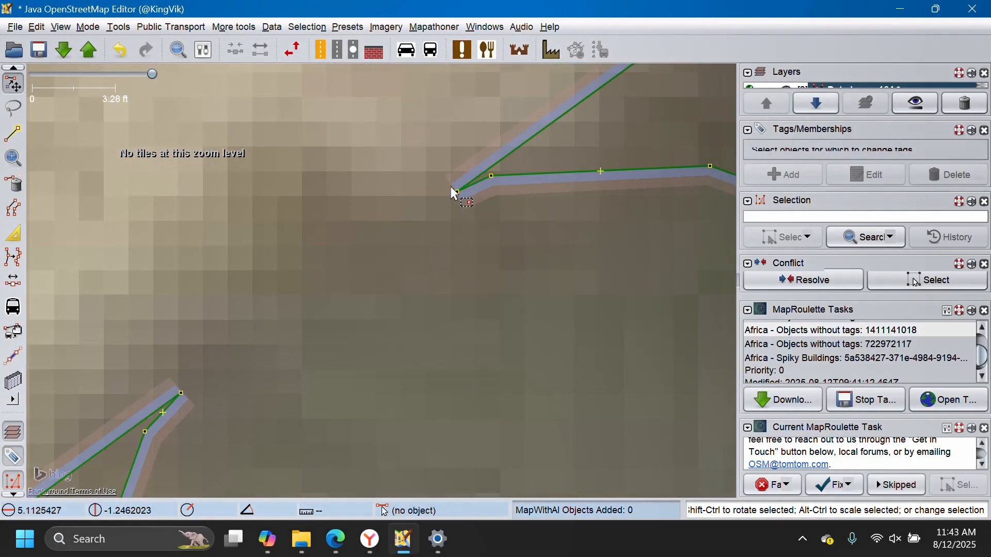
scroll(451, 193, "down", 3)
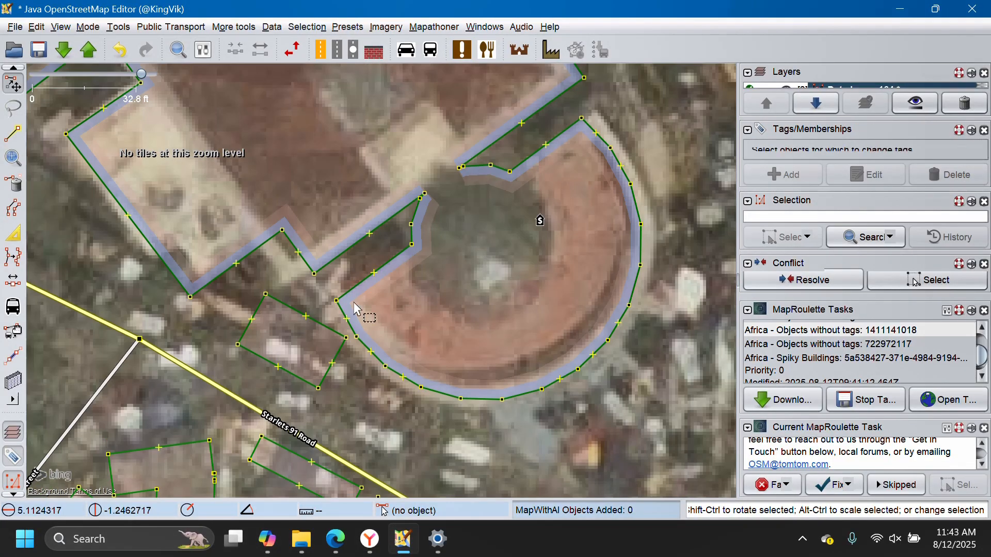
Step: Follow the large building's outline along its western, northern and eastern sides, checking each corner for spikes
left_click_drag(336, 316, 448, 454)
left_click_drag(300, 266, 456, 444)
left_click_drag(328, 291, 648, 215)
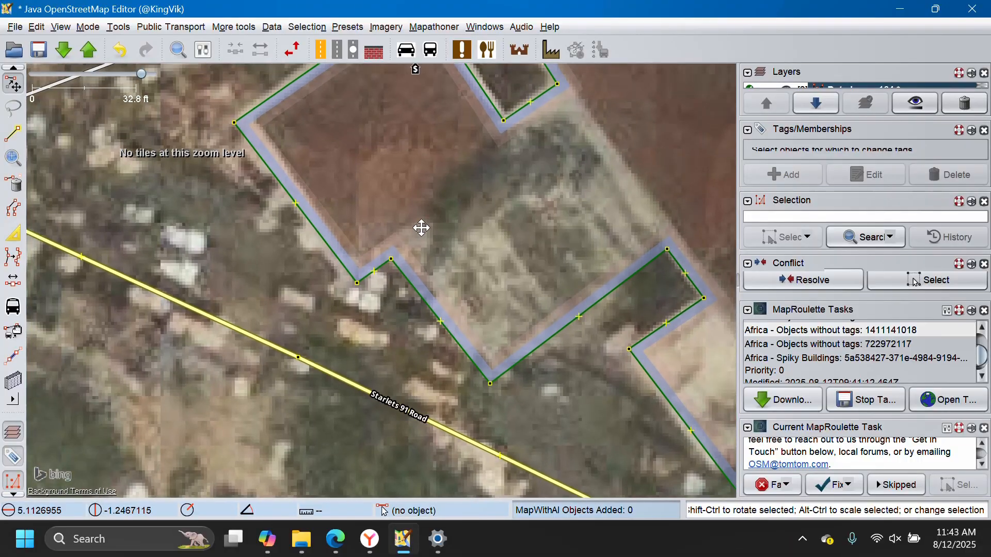
left_click_drag(421, 228, 417, 411)
left_click_drag(423, 299, 258, 456)
left_click_drag(519, 264, 379, 374)
left_click_drag(657, 218, 413, 324)
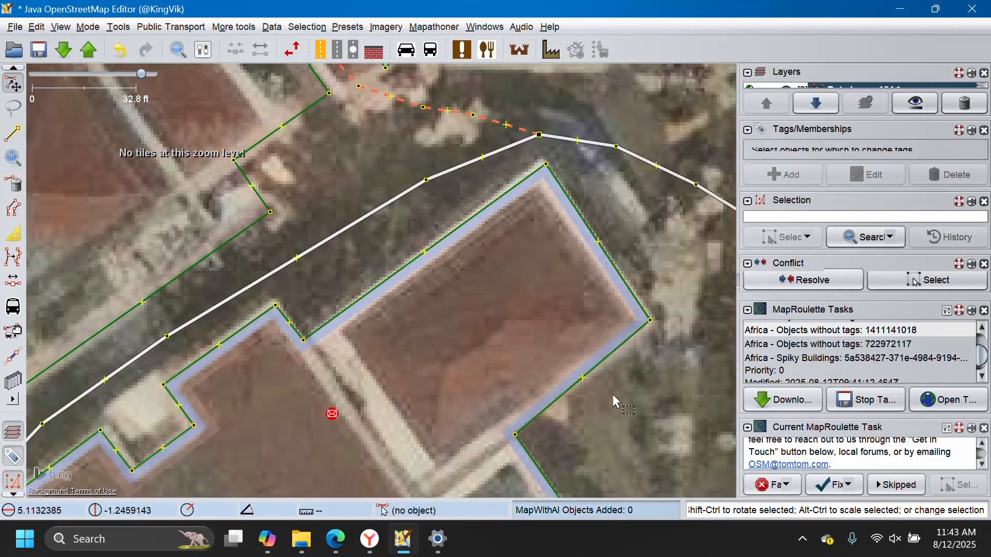
left_click_drag(613, 399, 563, 227)
scroll(569, 243, "up", 2)
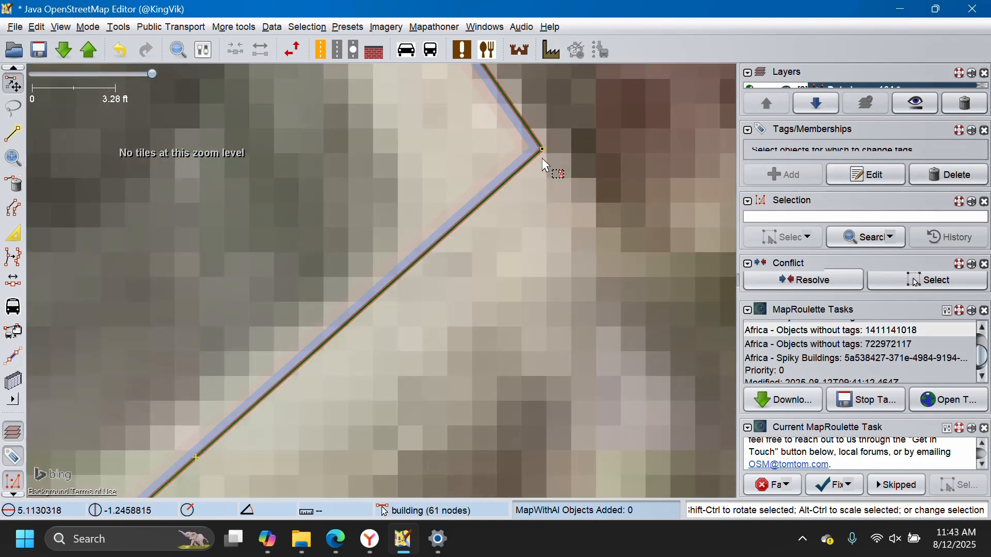
scroll(546, 168, "down", 2)
left_click(478, 215)
scroll(474, 223, "up", 2)
scroll(474, 238, "down", 2)
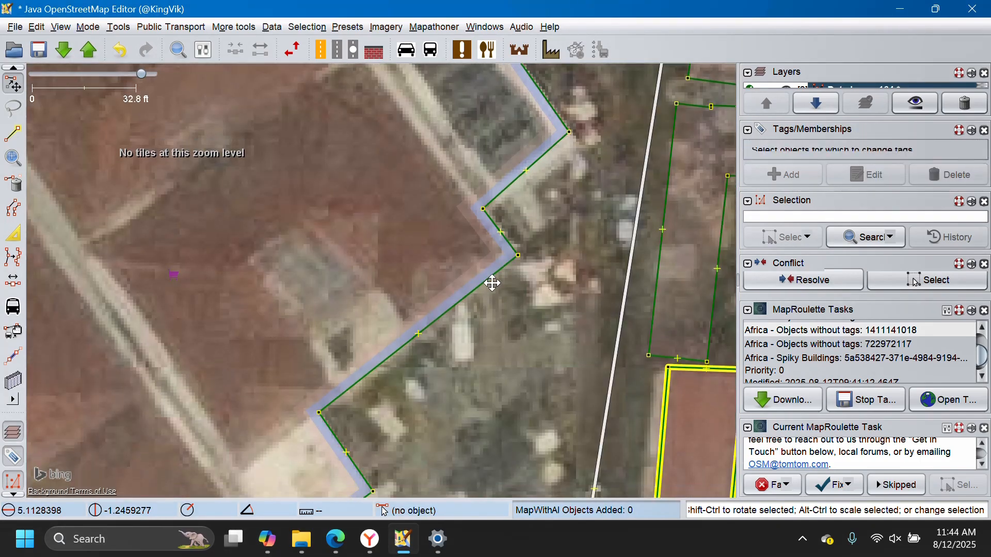
Step: Move the tip node of the northern notch beside the semicircular wing to smooth out its small spike
scroll(464, 324, "up", 3)
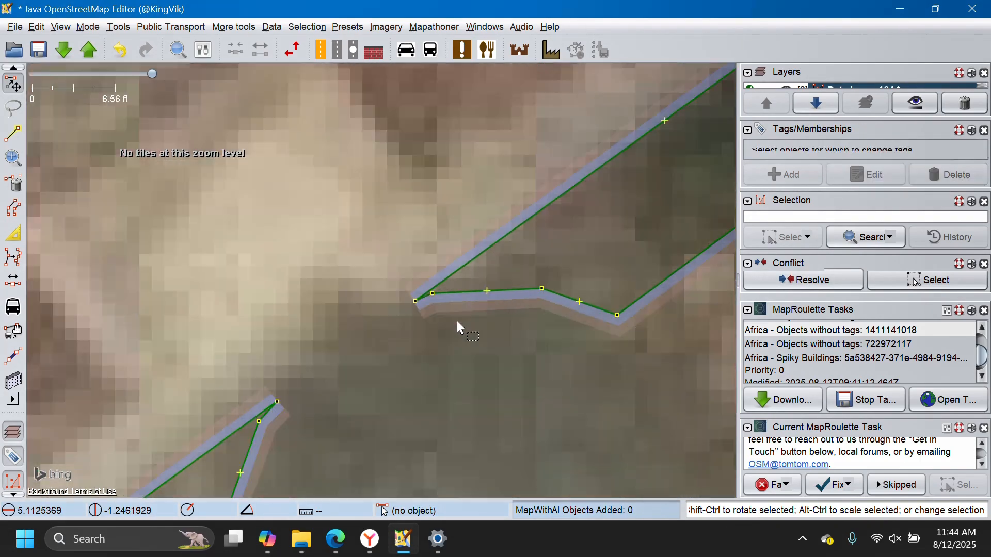
left_click_drag(381, 278, 411, 262)
scroll(409, 276, "up", 1)
scroll(410, 262, "down", 2)
scroll(444, 226, "down", 1)
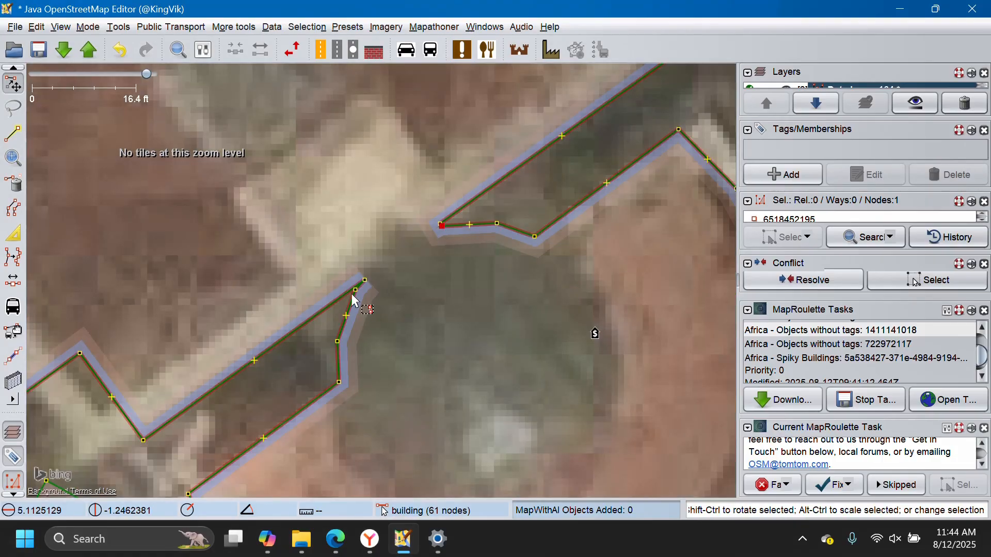
Step: Check the building's remaining outline for further spikes, from the southern notch around to the northern end
scroll(355, 290, "up", 3)
scroll(412, 252, "down", 4)
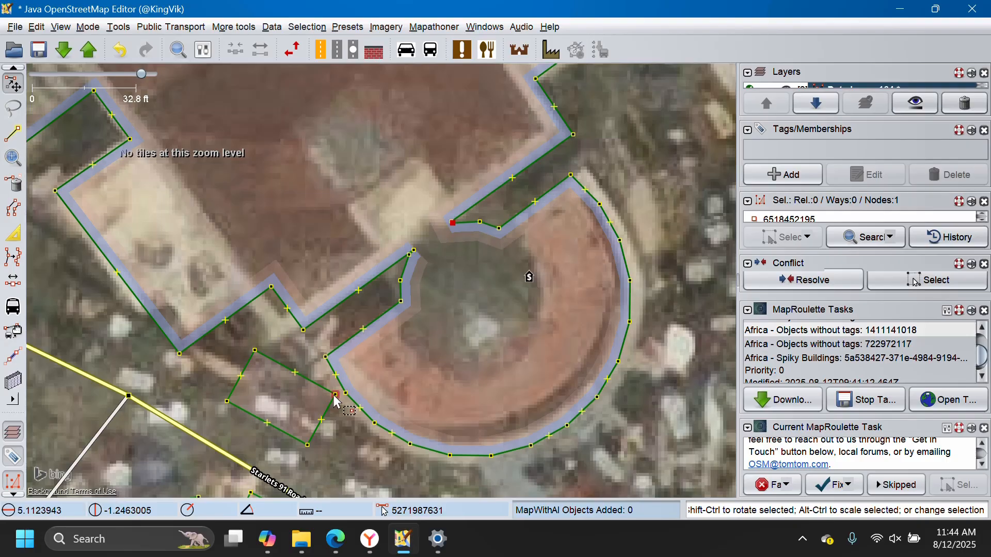
left_click_drag(315, 409, 504, 486)
left_click_drag(310, 338, 652, 428)
left_click_drag(320, 133, 354, 428)
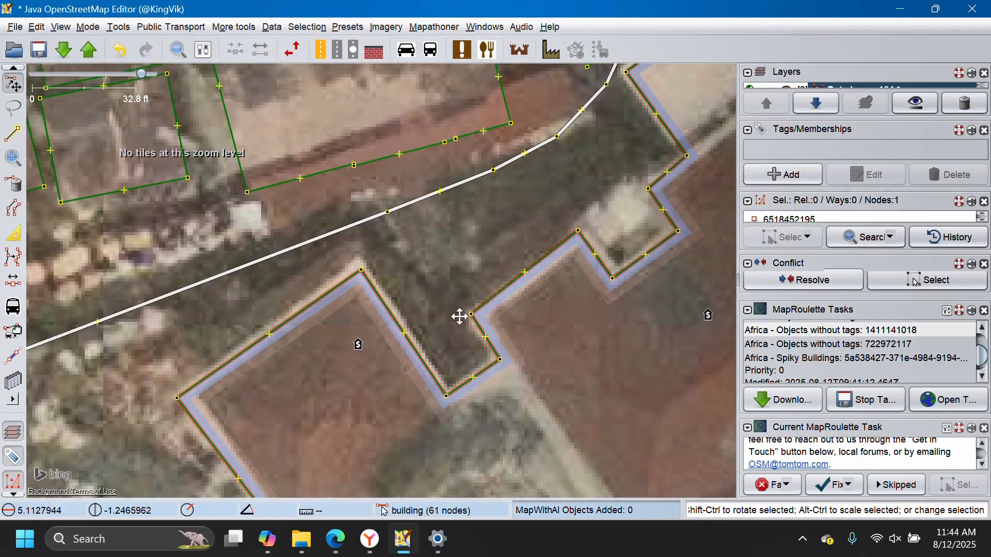
left_click_drag(459, 316, 518, 235)
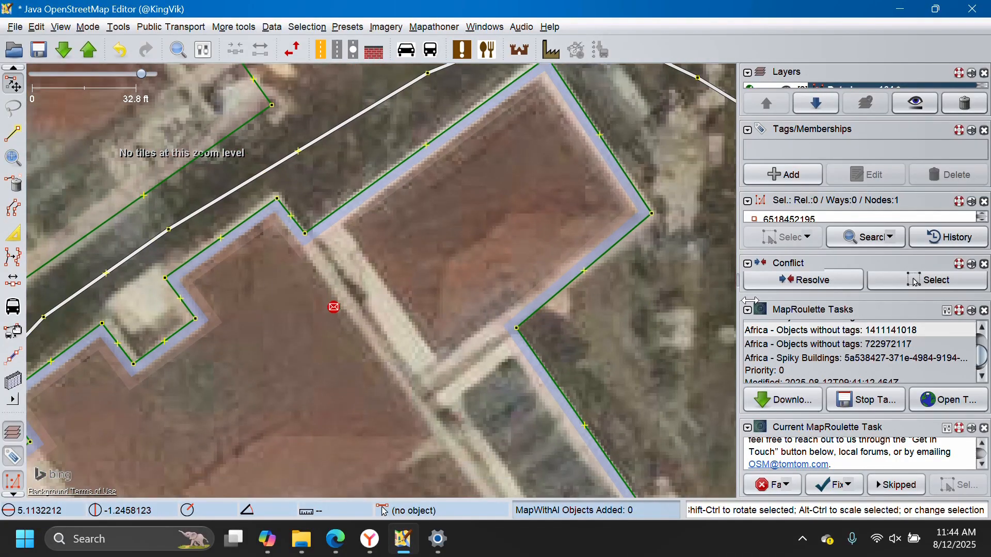
Step: Move the tip node of the southern notch beside the semicircular wing back toward its neighbouring node to flatten the spike
scroll(556, 237, "down", 7)
scroll(505, 368, "up", 9)
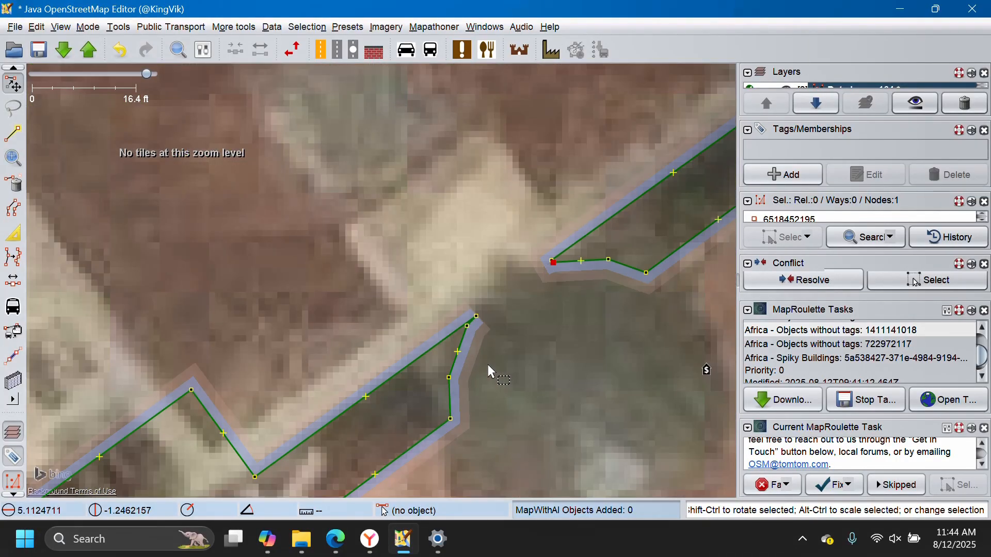
scroll(479, 324, "up", 3)
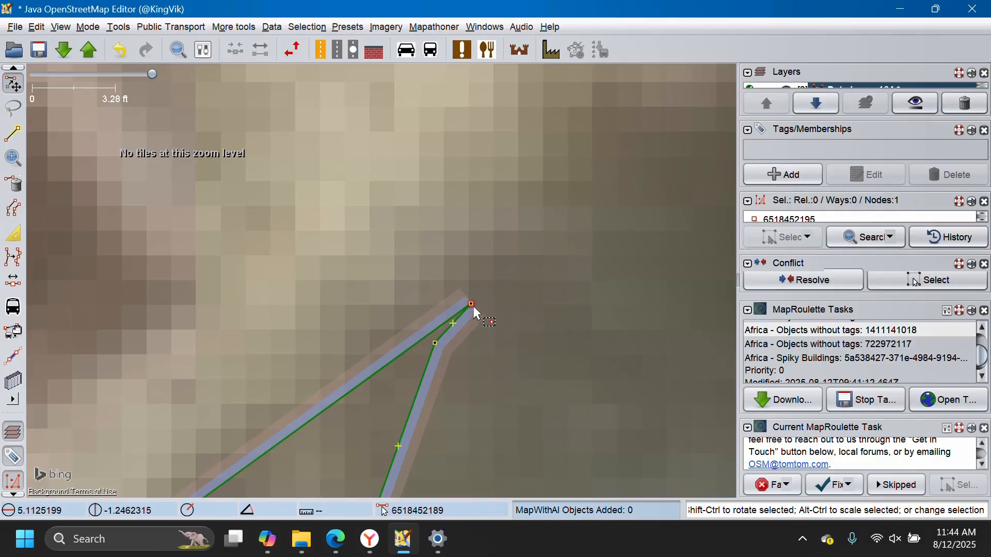
left_click_drag(470, 311, 428, 329)
scroll(428, 330, "down", 7)
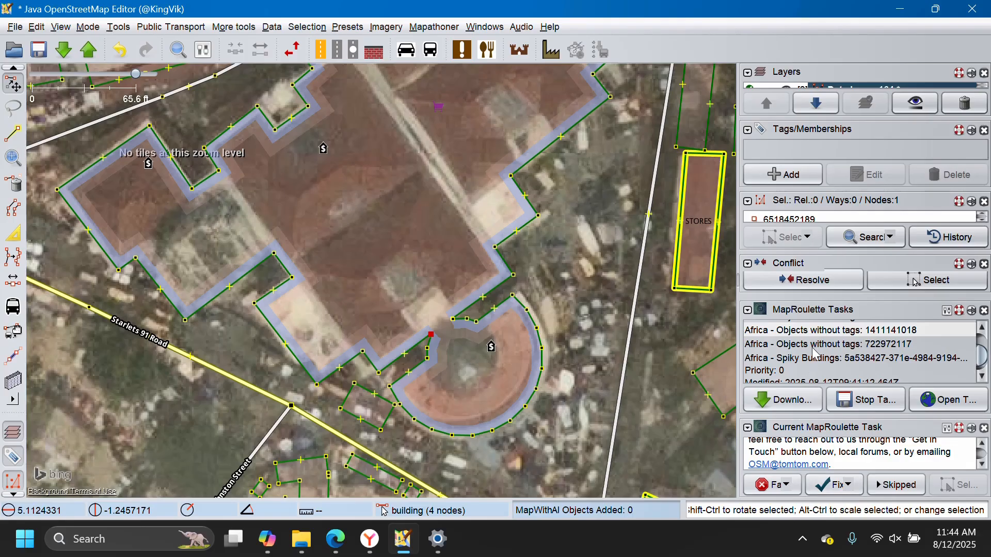
scroll(822, 368, "down", 1)
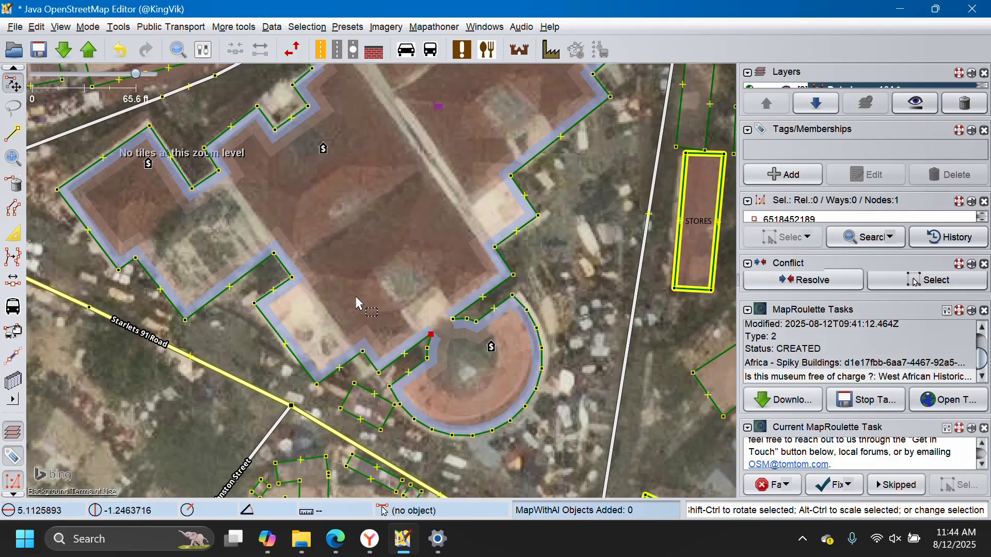
scroll(814, 352, "up", 2)
left_click(820, 333)
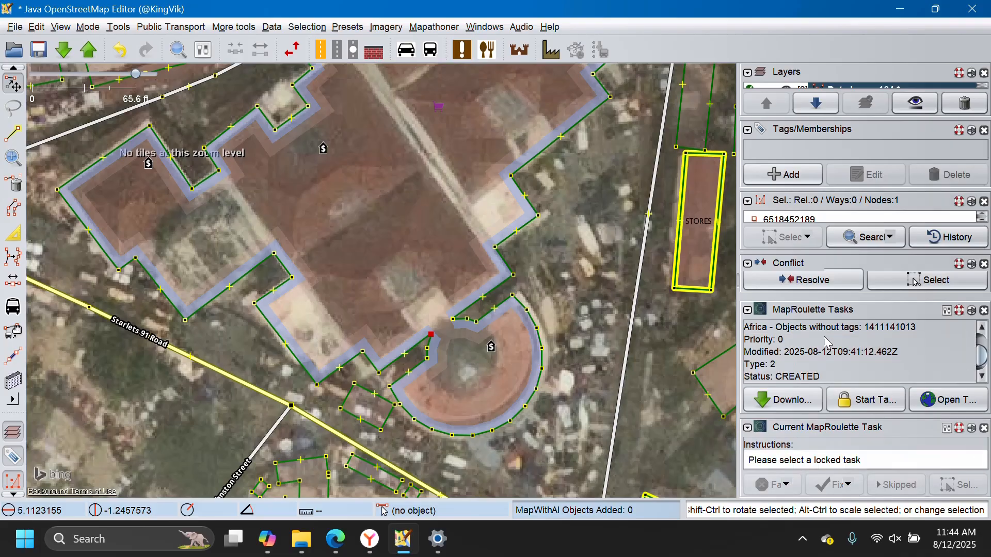
left_click(854, 402)
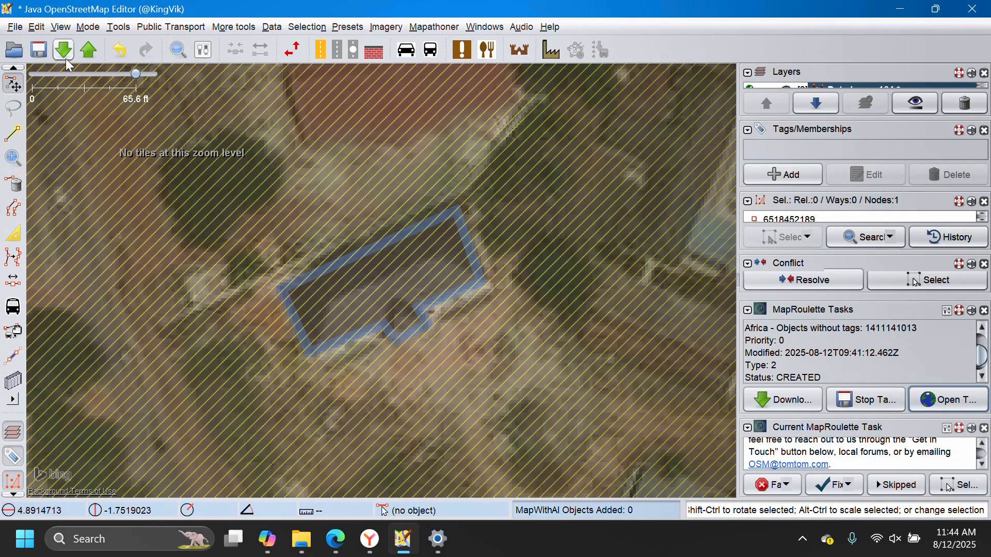
left_click(63, 50)
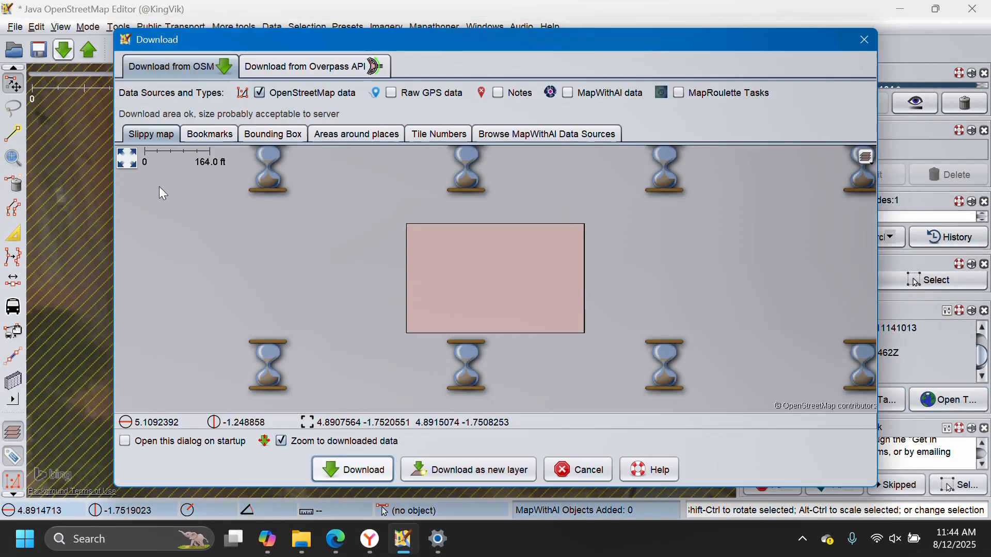
left_click(379, 467)
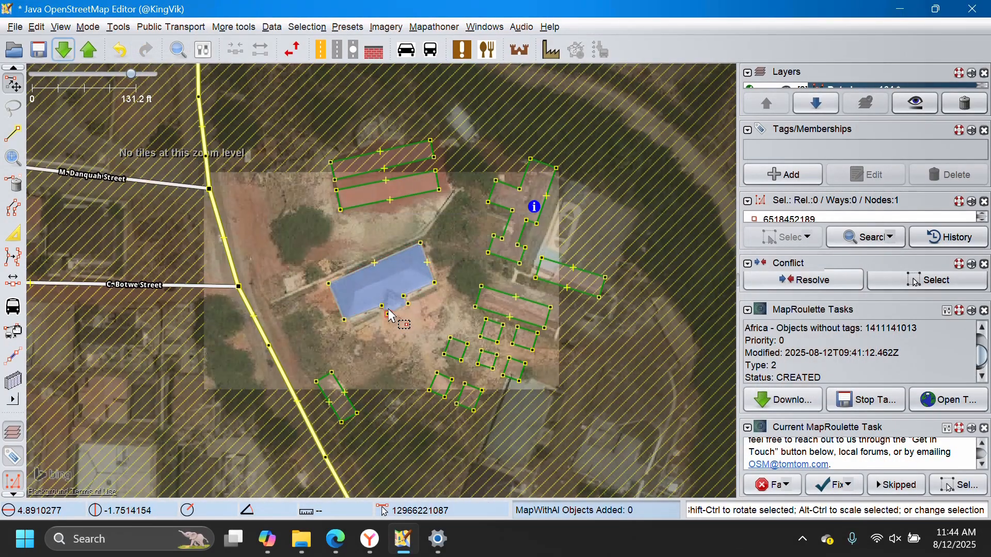
Step: Select the highlighted eight-node outline, square its corners over the roof and add the tag building=yes
left_click(364, 330)
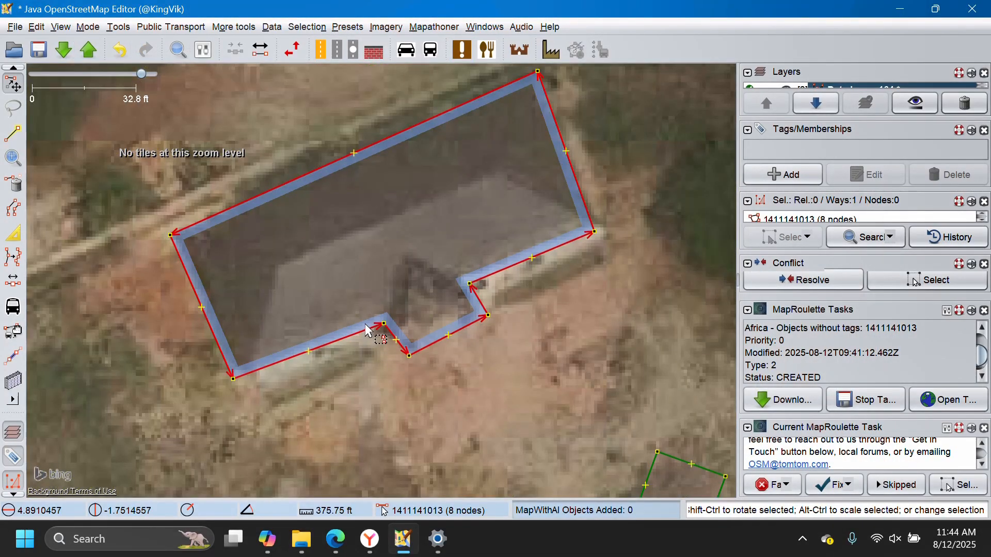
left_click_drag(368, 330, 373, 331)
key("alt+a")
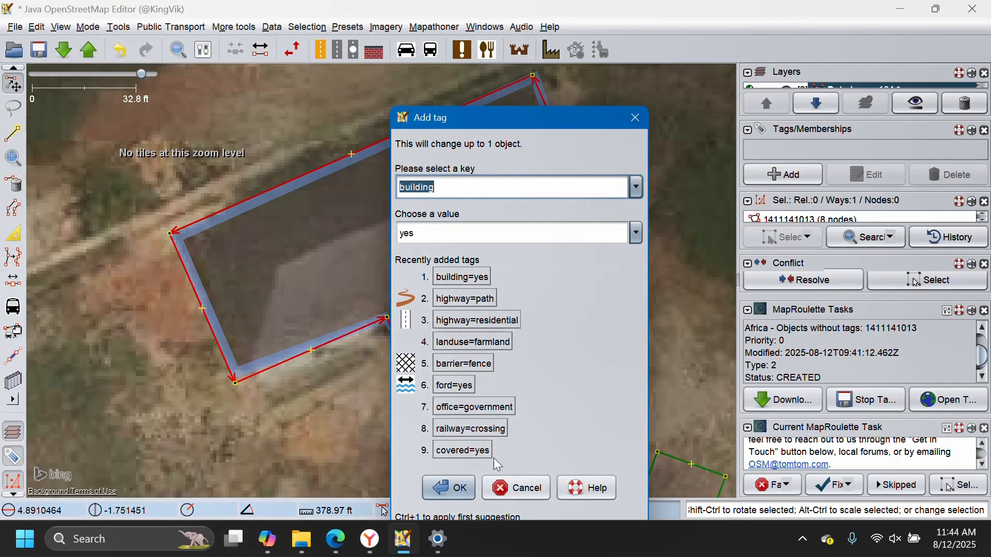
left_click(448, 488)
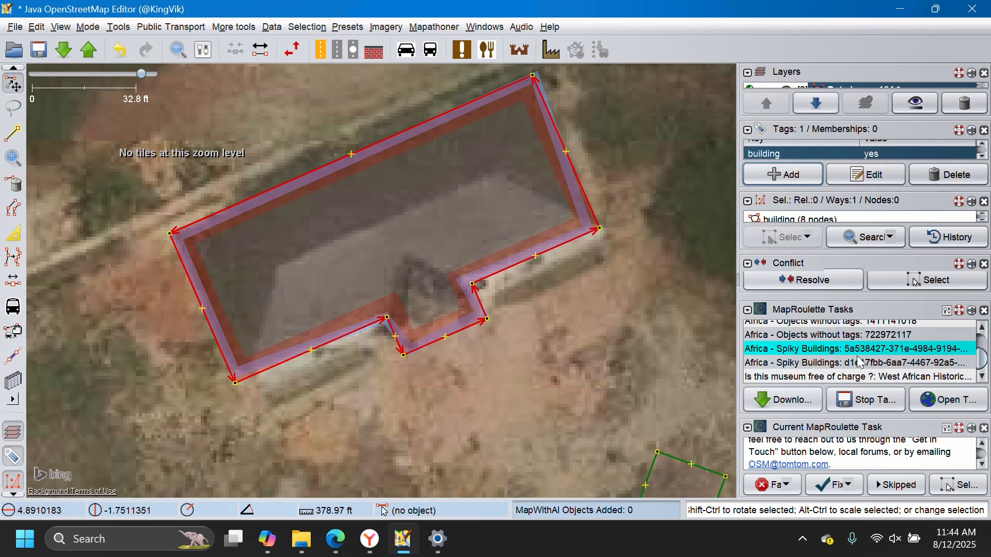
Step: Upload the edits with the comment "Fixed object without tags #tt_event #fixmapafrica90 #maproulette #OSM21 #OSMBirthday" and Bing as source
scroll(851, 351, "up", 6)
scroll(844, 344, "down", 4)
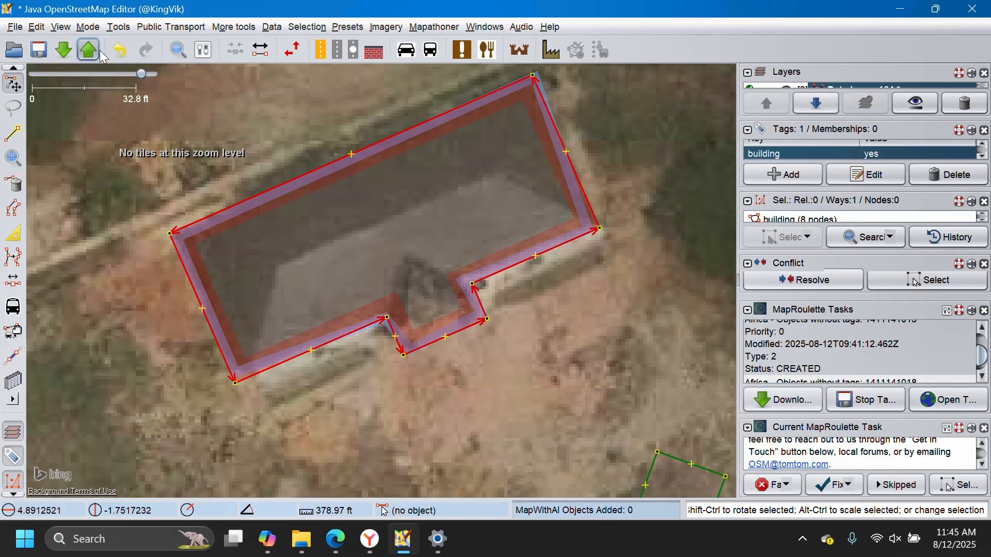
key("ctrl+shift+u")
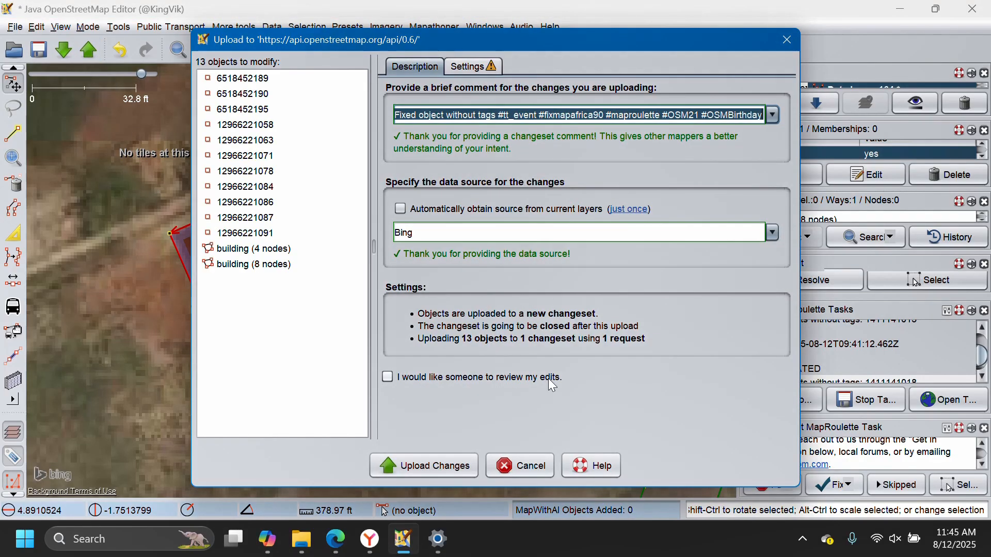
left_click(426, 462)
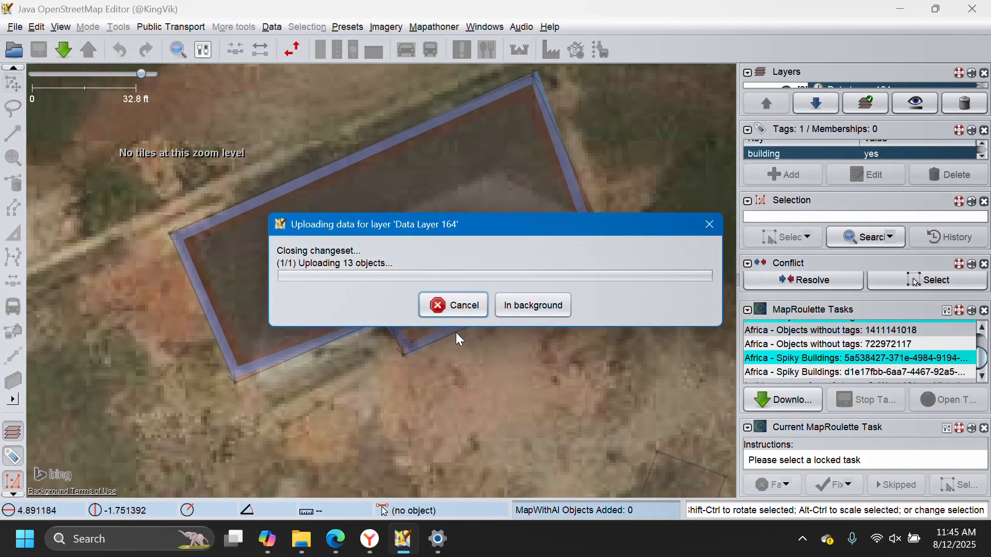
scroll(813, 353, "up", 2)
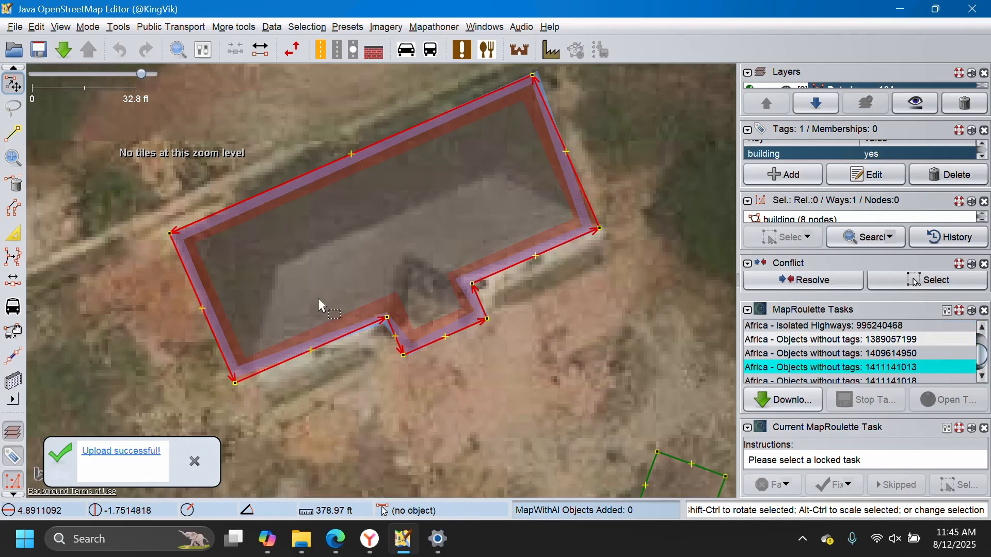
double_click(826, 369)
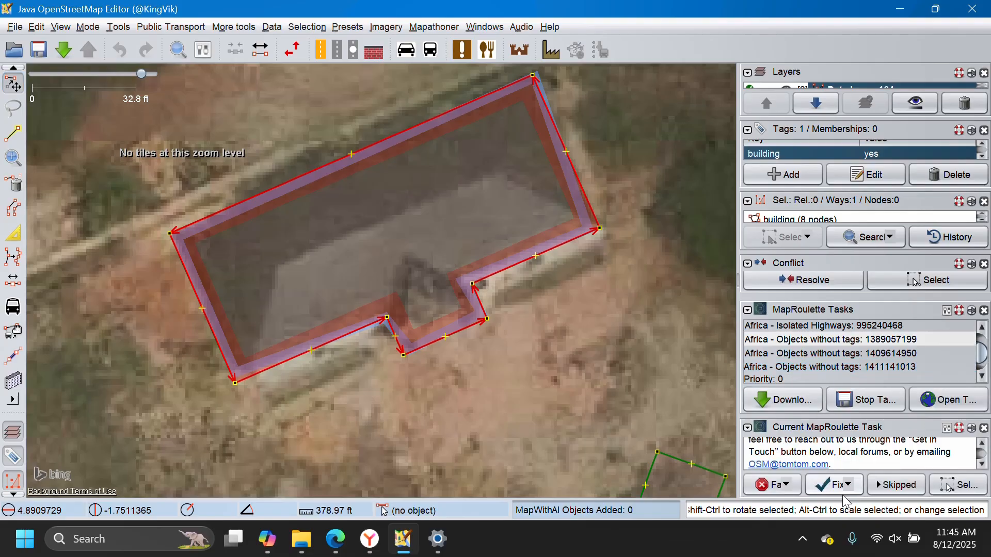
scroll(842, 360, "down", 3)
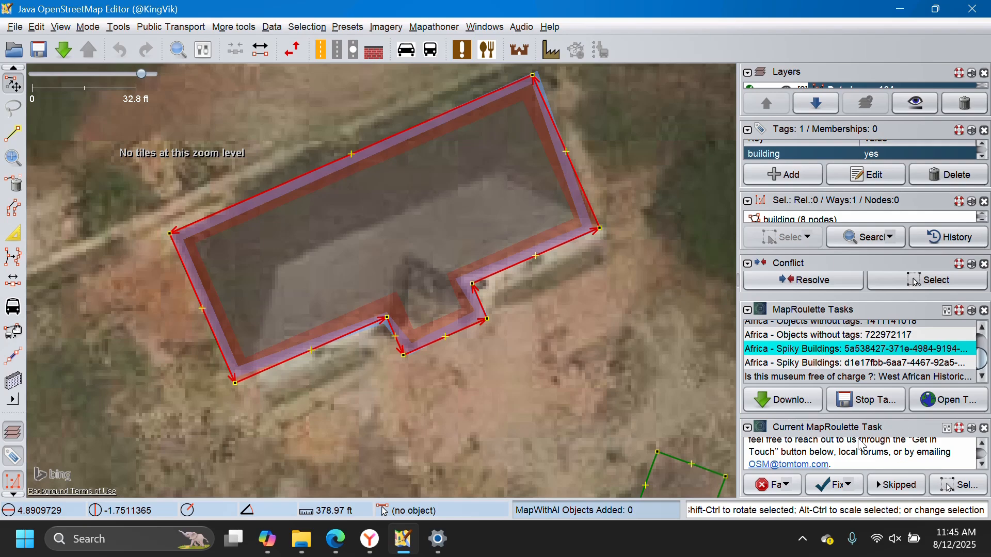
left_click(850, 487)
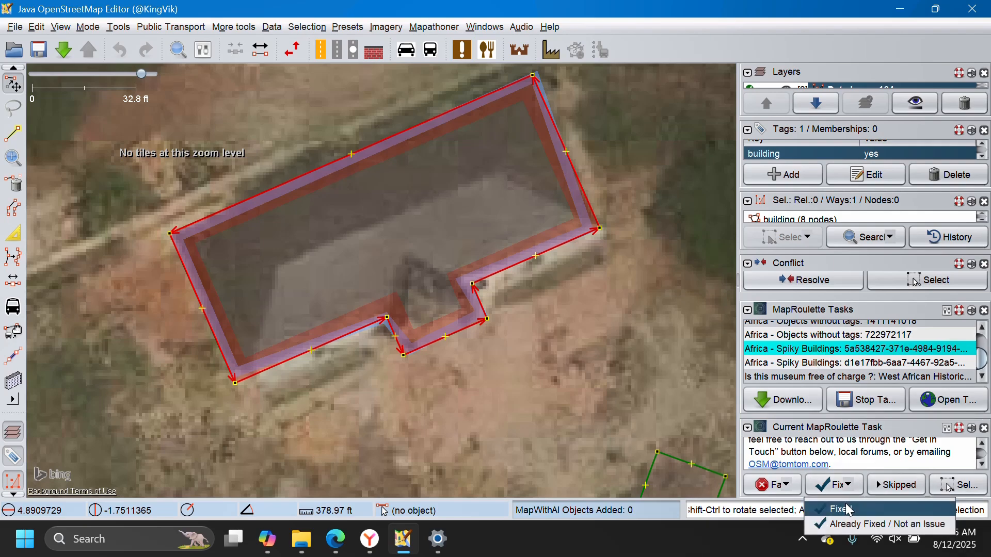
left_click(785, 488)
left_click(786, 488)
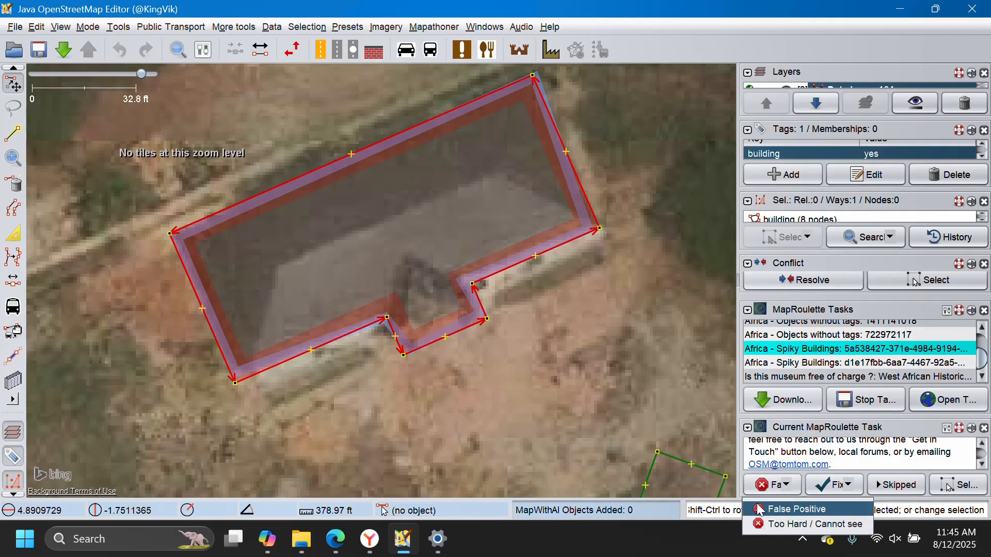
Step: Switch to the MapRoulette website in Edge and review the Objects without tags task's instructions and completion section
left_click(343, 549)
scroll(276, 408, "down", 5)
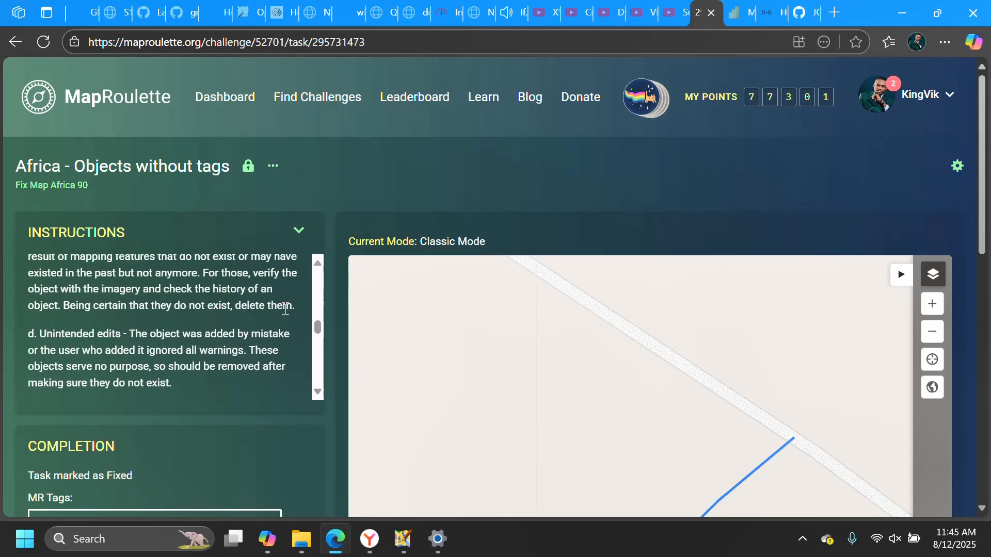
scroll(265, 436, "down", 3)
scroll(265, 436, "down", 4)
scroll(229, 219, "up", 4)
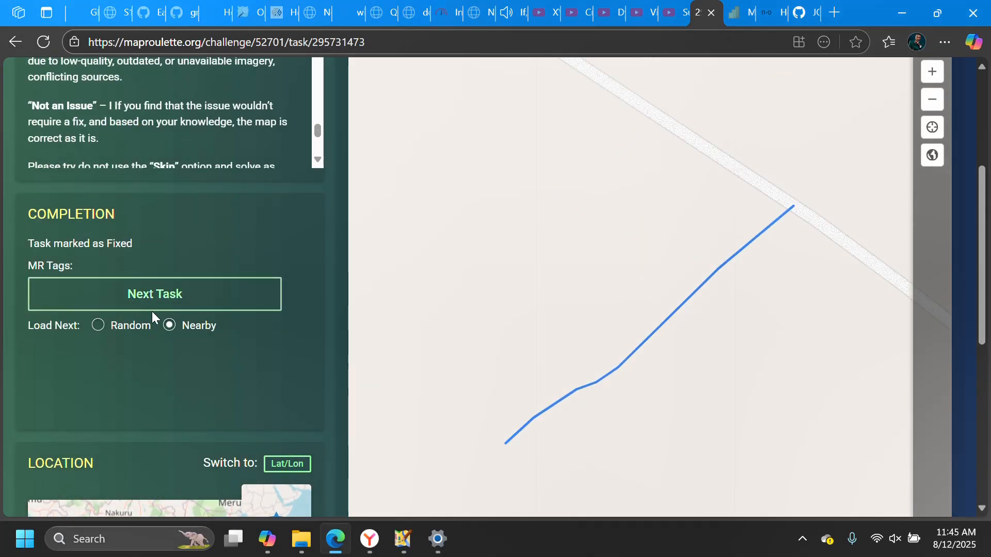
Step: Switch back to JOSM, view the failed status options and mark the highlighted "Africa - Spiky Buildings: 5a538427-371e-4984-9194-..." task as fixed with empty feedback
left_click(403, 540)
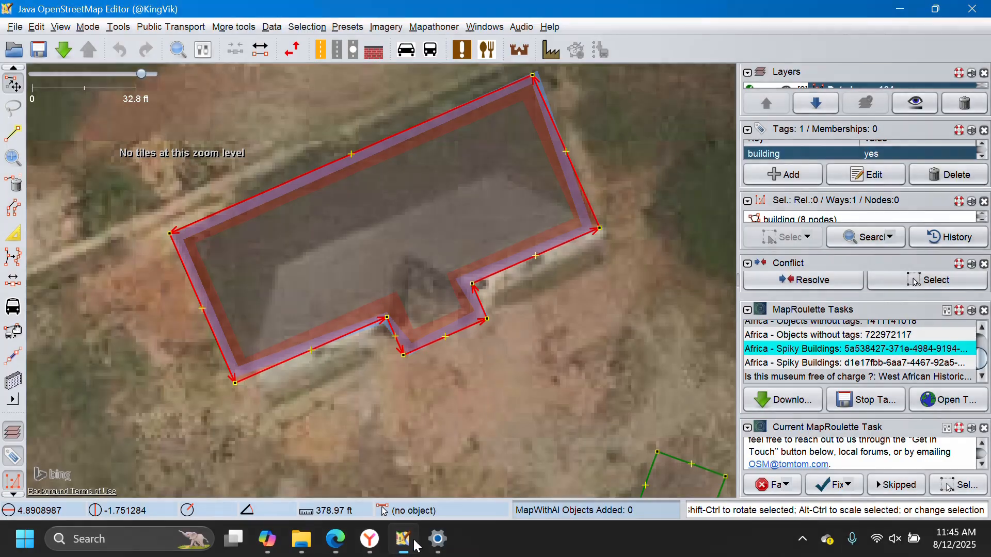
left_click(786, 488)
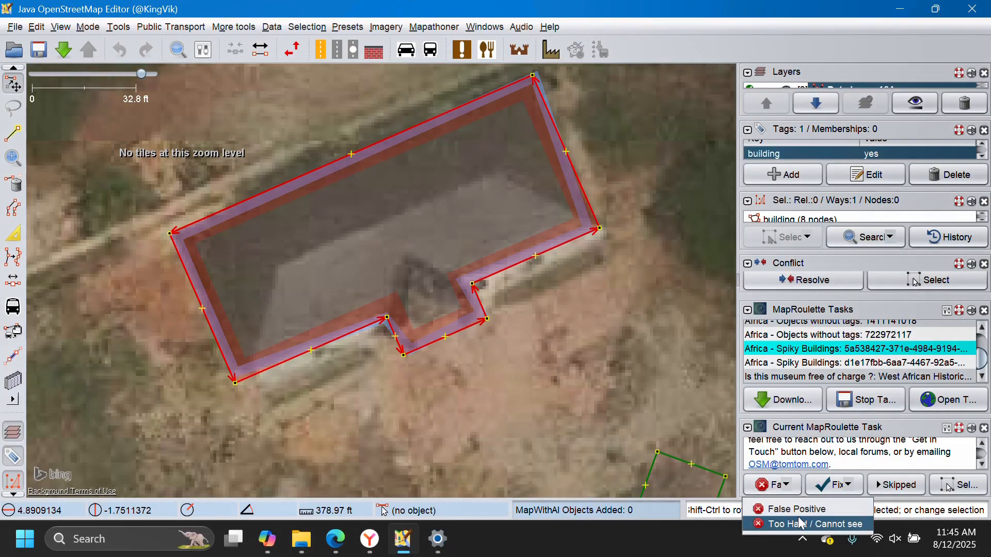
left_click(862, 487)
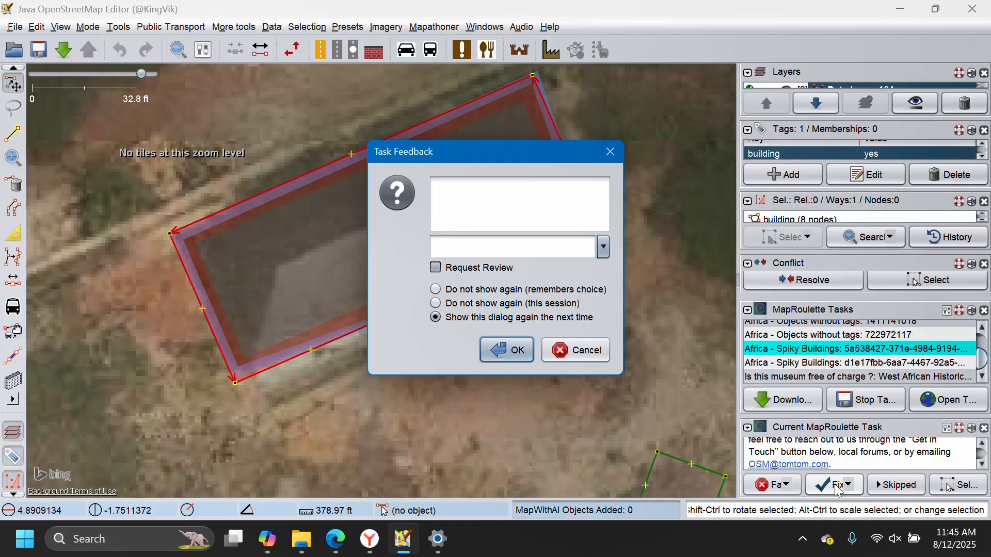
key("Return")
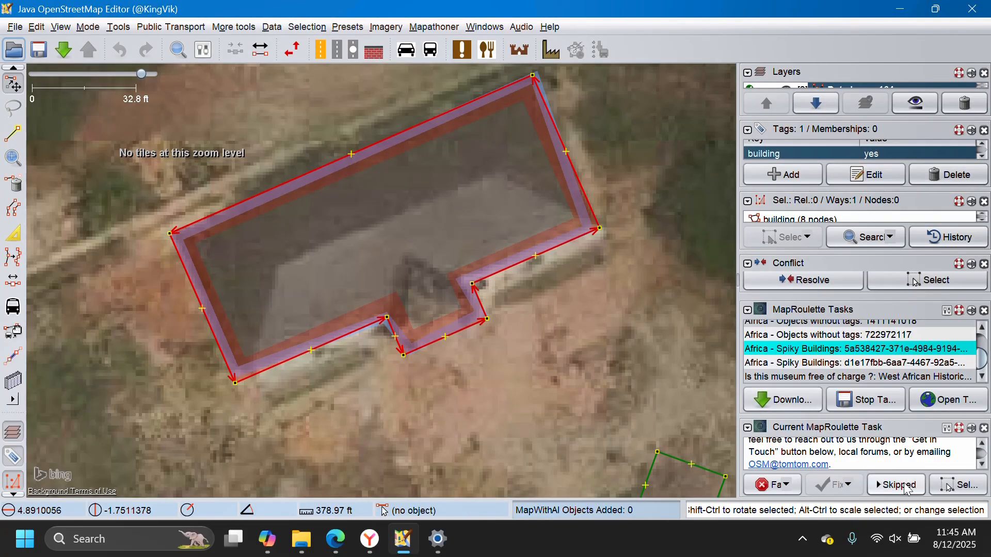
double_click(837, 351)
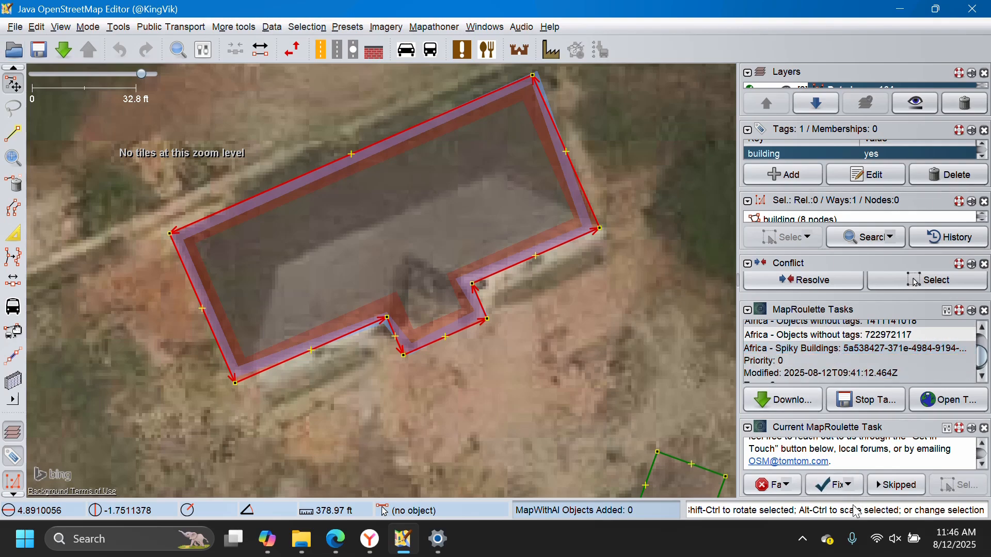
left_click(828, 493)
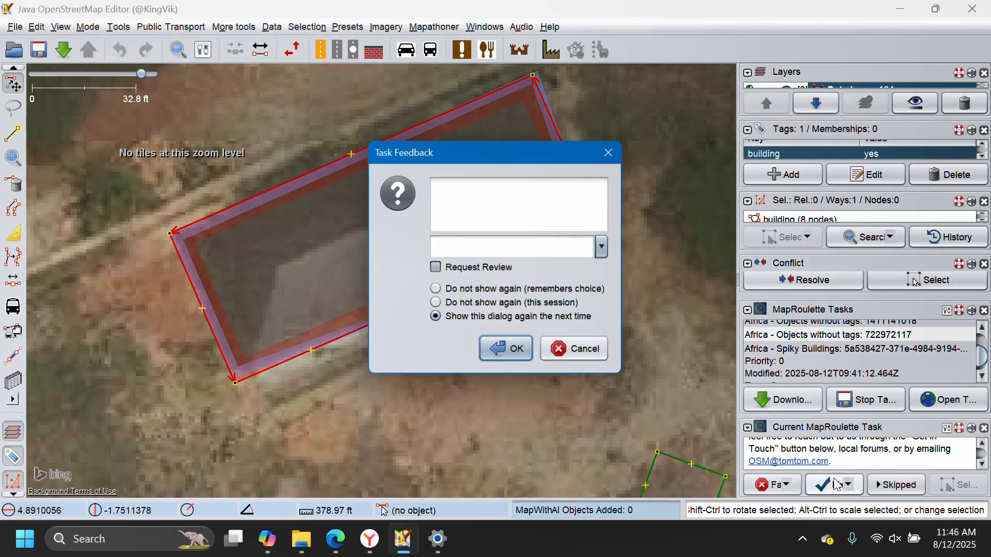
left_click(504, 346)
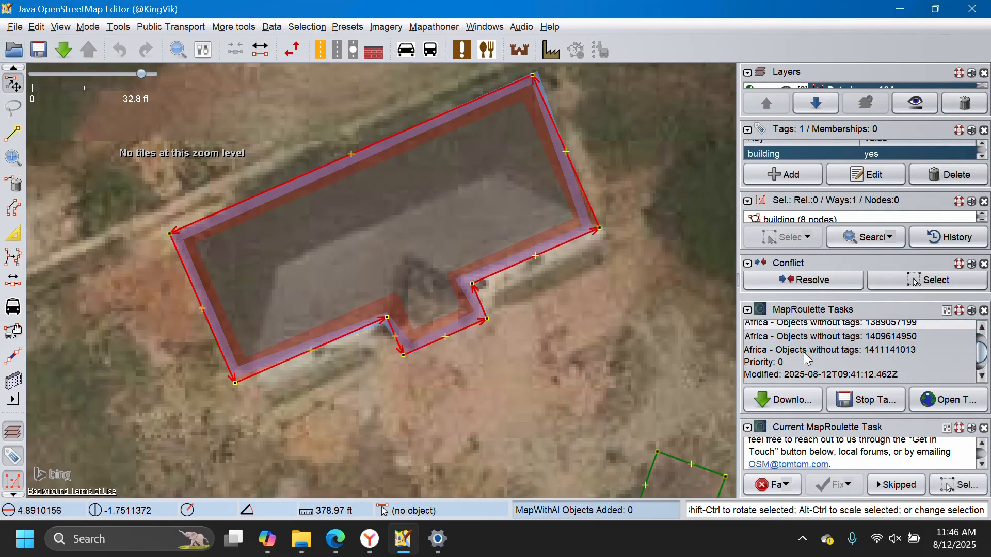
scroll(805, 354, "down", 2)
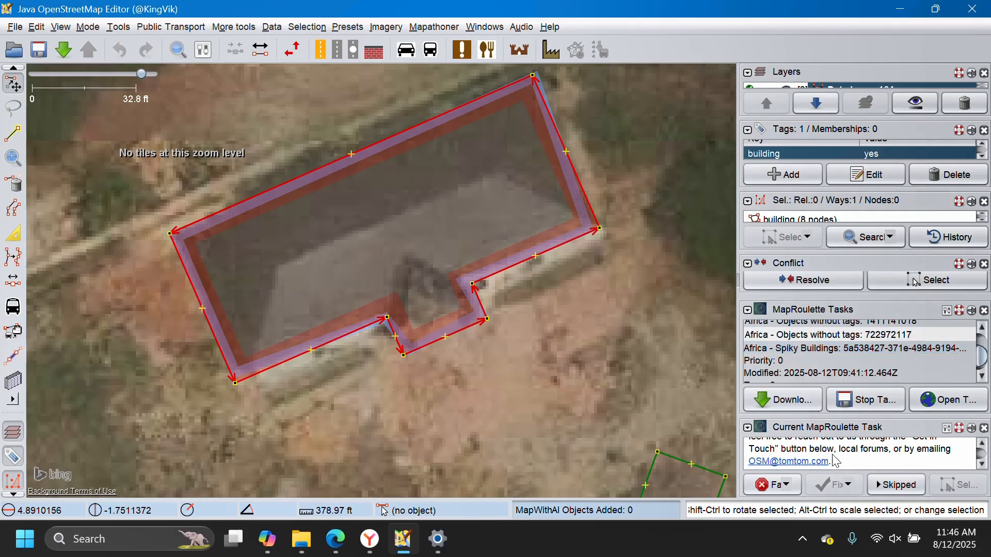
scroll(822, 377, "down", 2)
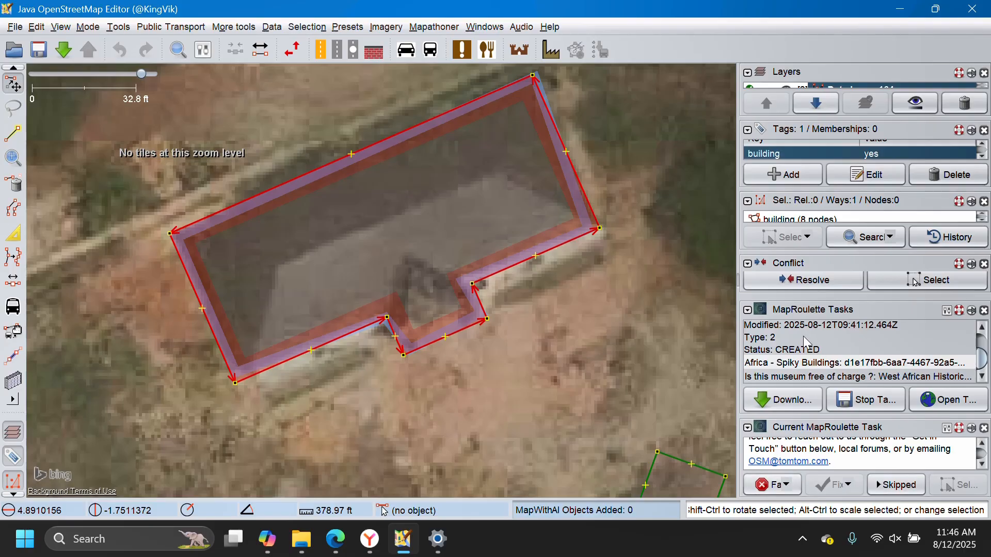
scroll(806, 341, "up", 5)
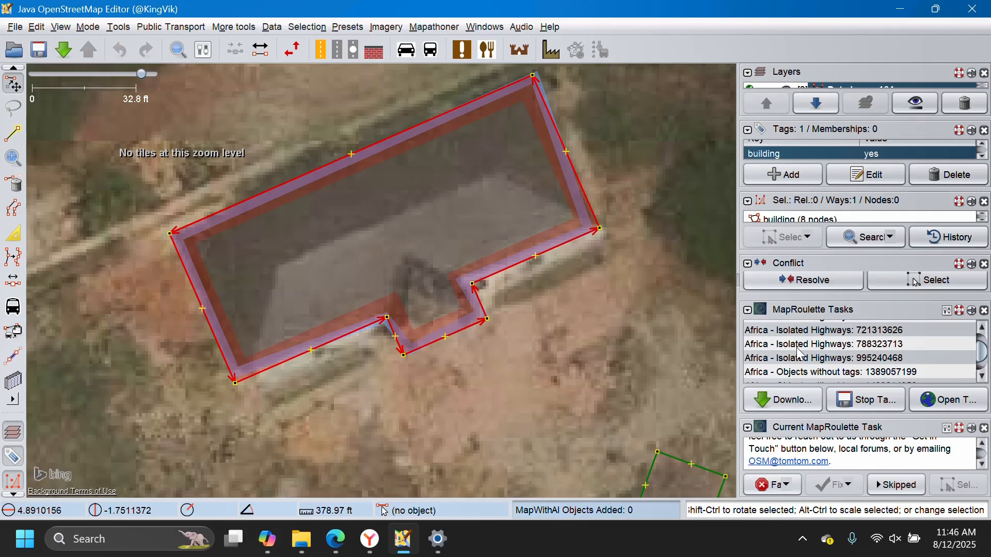
scroll(798, 354, "up", 5)
scroll(798, 365, "down", 6)
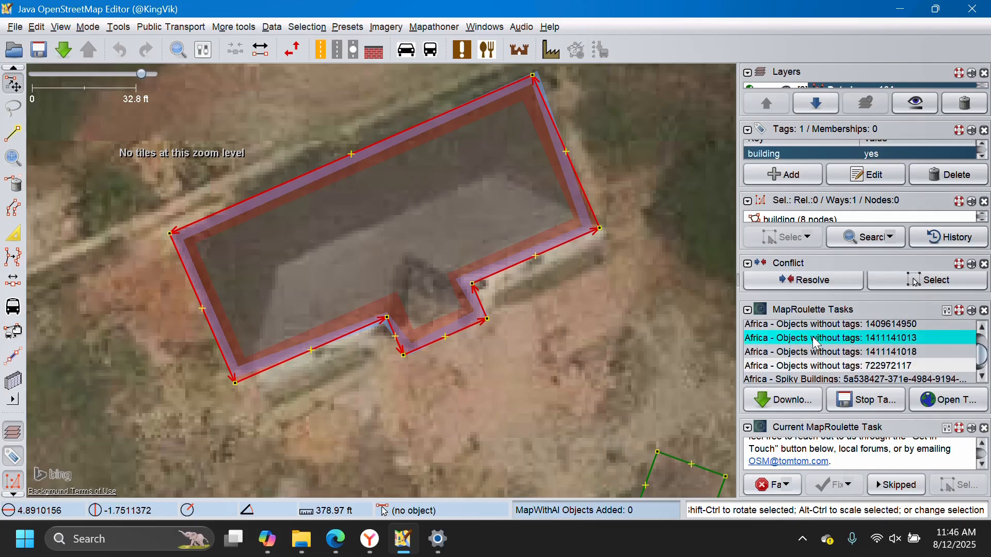
double_click(815, 344)
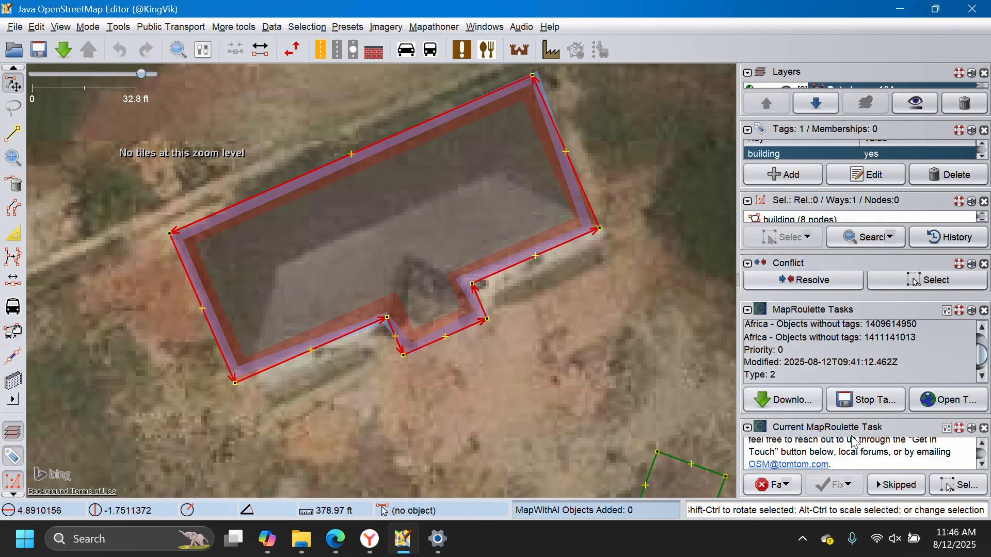
scroll(793, 348, "down", 2)
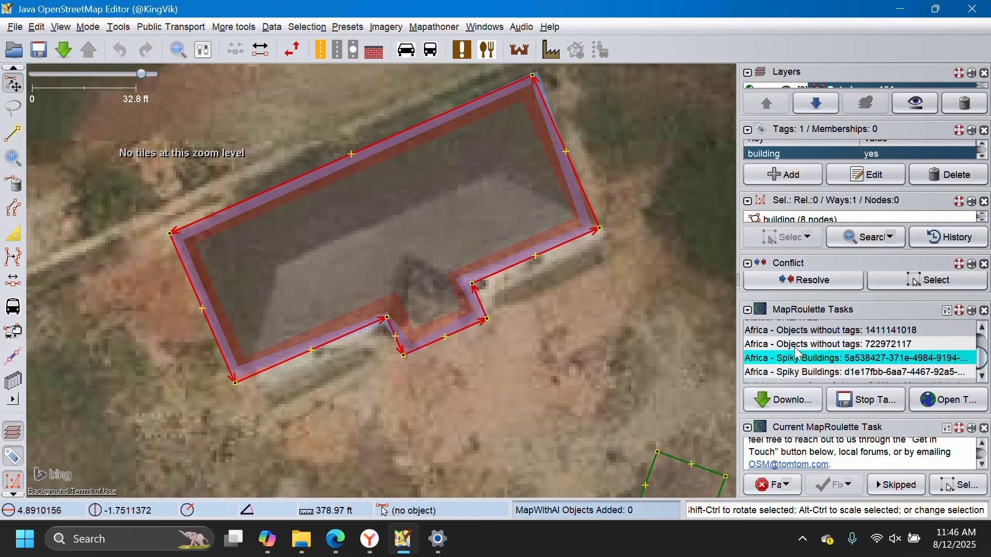
left_click(798, 368)
scroll(826, 356, "up", 5)
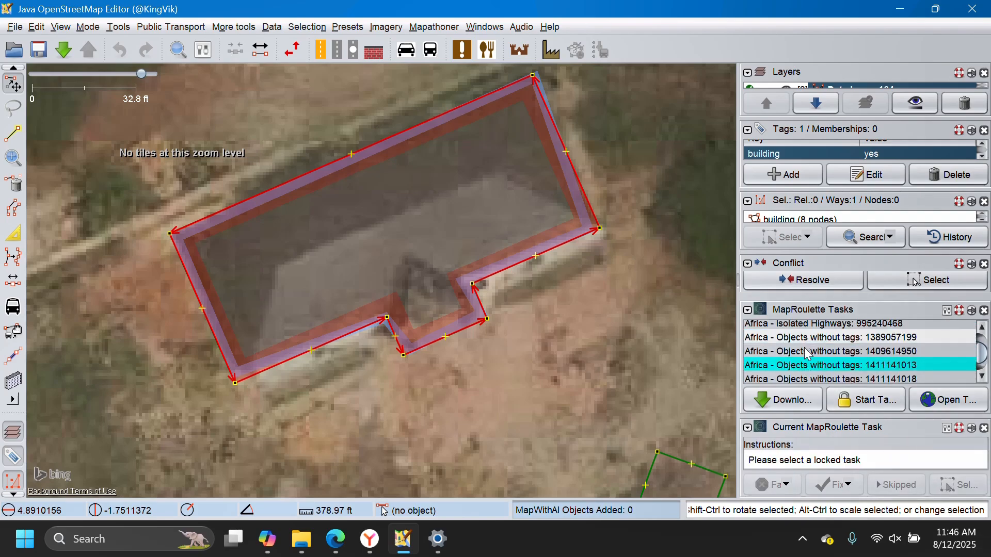
left_click(863, 403)
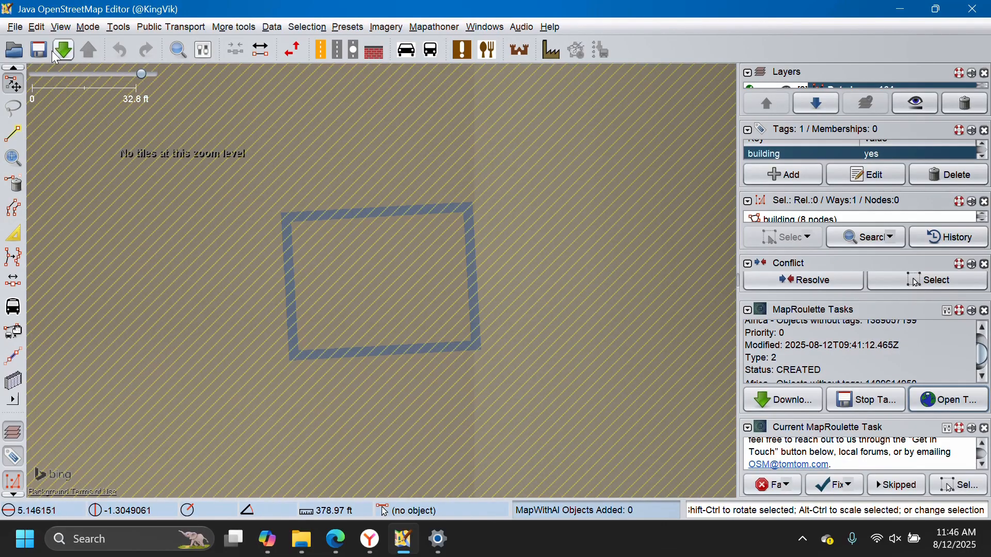
left_click(54, 52)
left_click(362, 469)
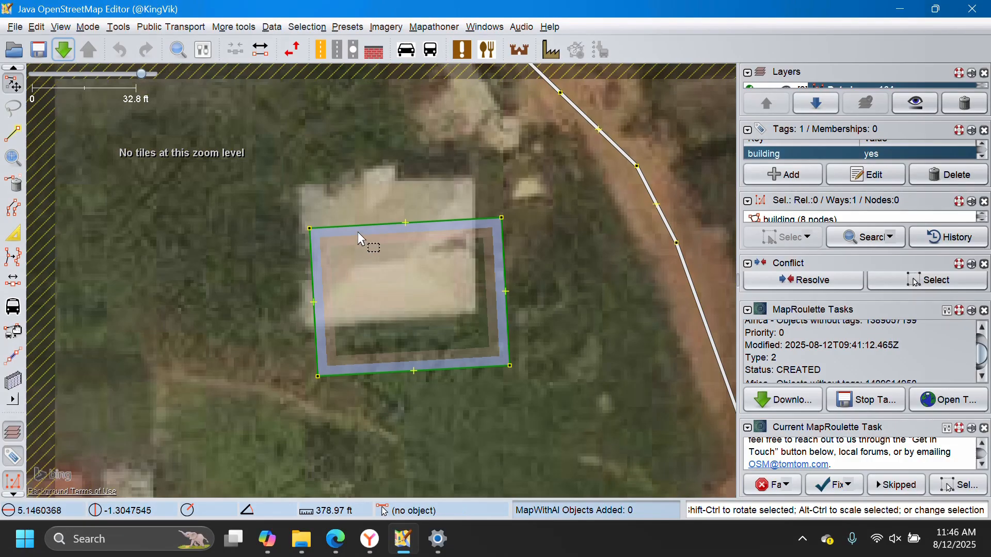
Step: Move the four-node building outline onto the pale roof in the imagery and deselect it
left_click_drag(358, 230, 331, 186)
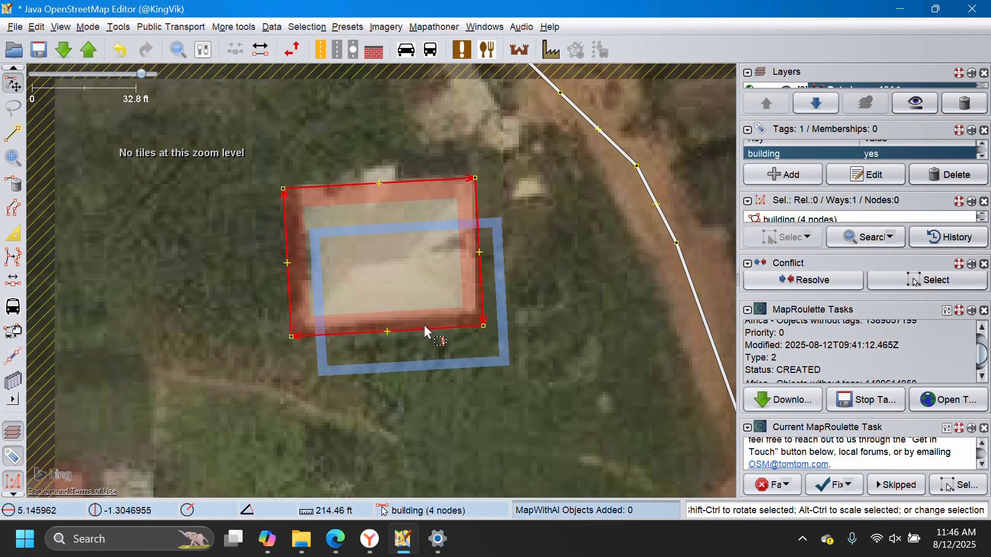
left_click(811, 177)
key("Escape")
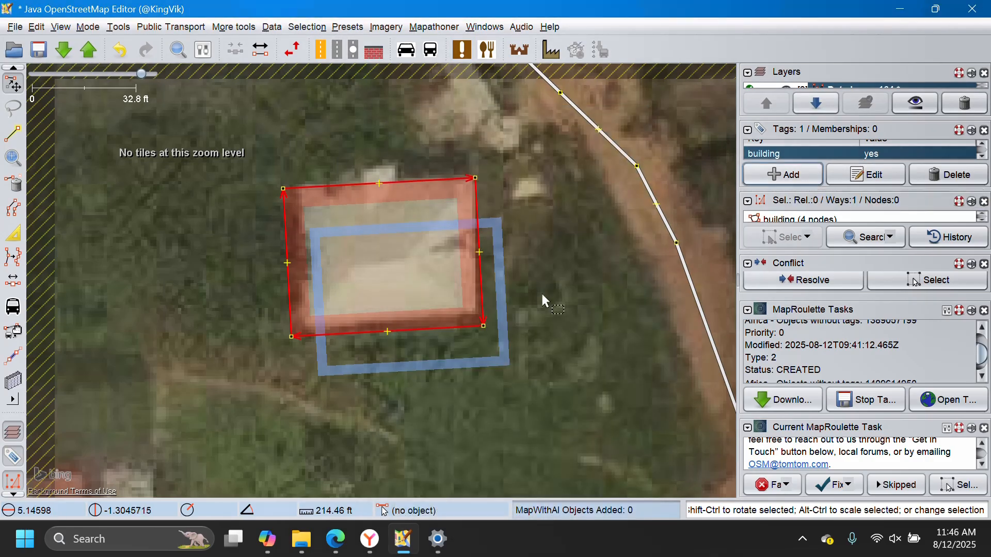
key("g")
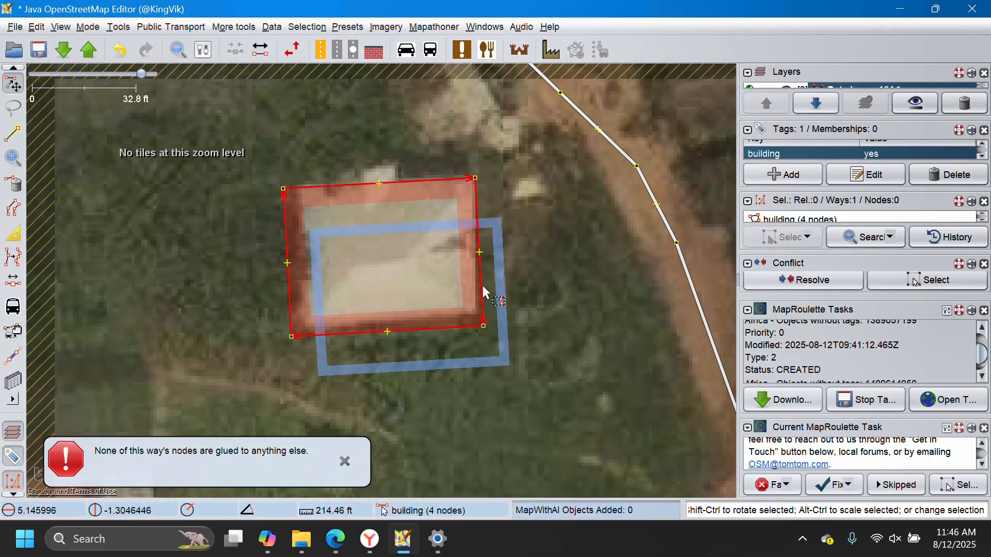
left_click_drag(481, 284, 484, 282)
left_click(536, 279)
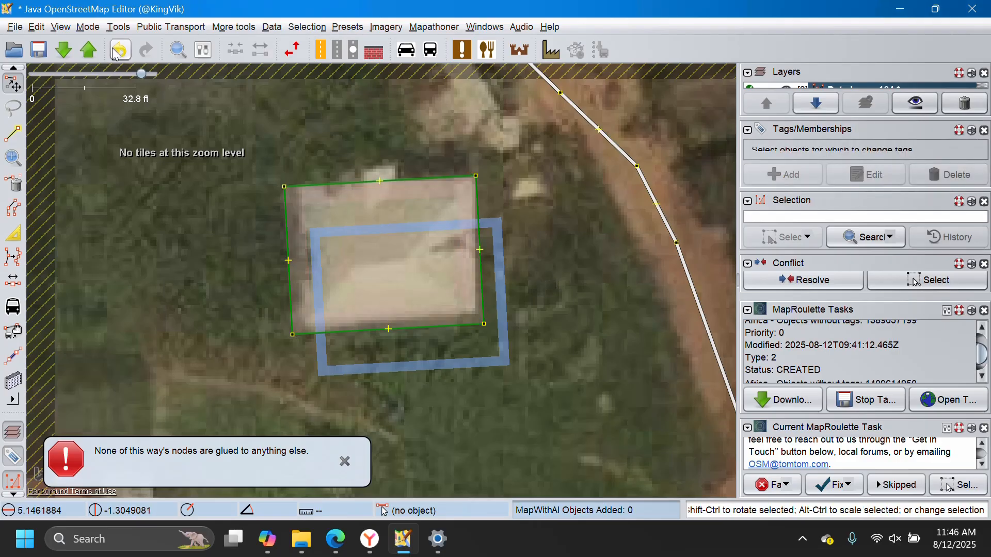
Step: Upload the edits with the comment "Fixed spike on a building #tt_event #fixmapafrica90 #maproulette #OSM21 #OSMBirthday" and Bing as source
left_click(88, 50)
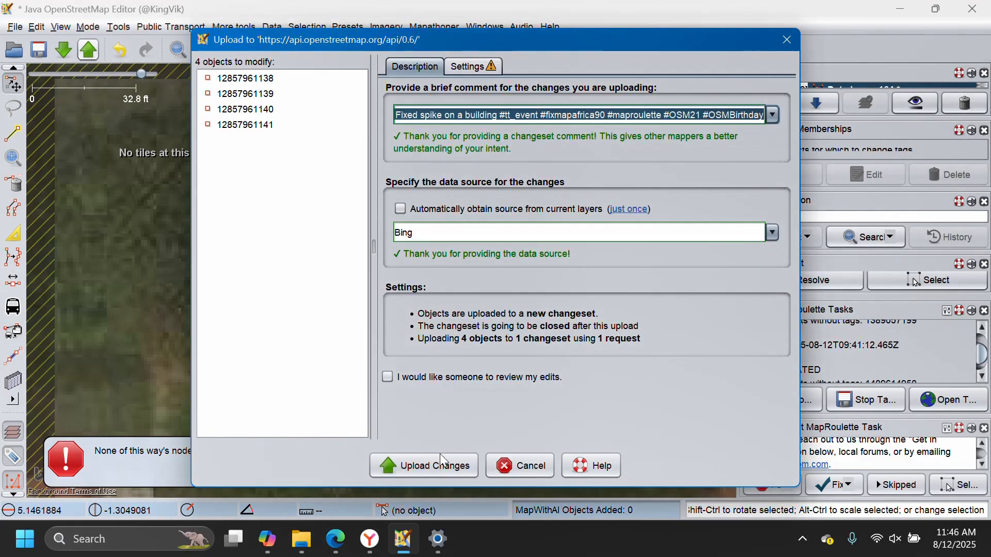
left_click(440, 455)
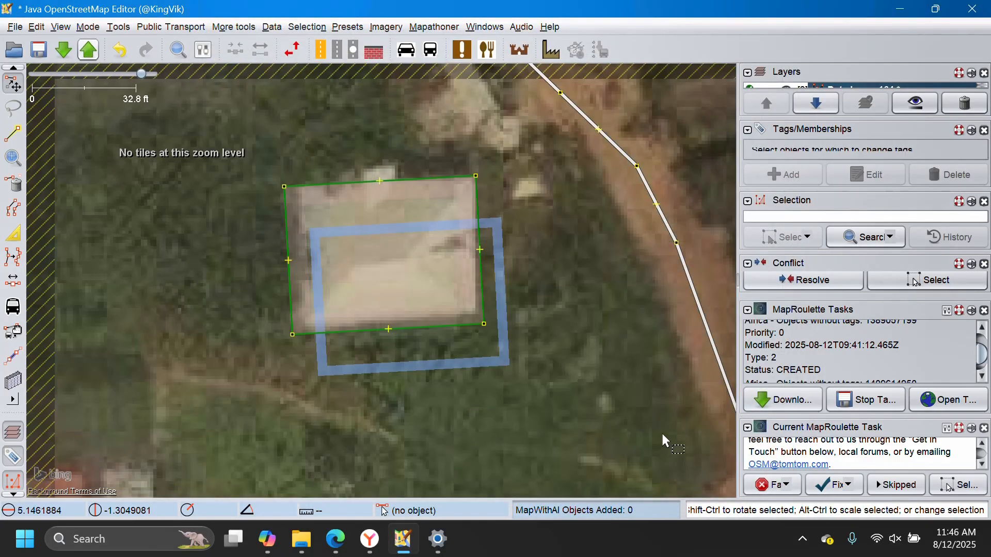
left_click(831, 488)
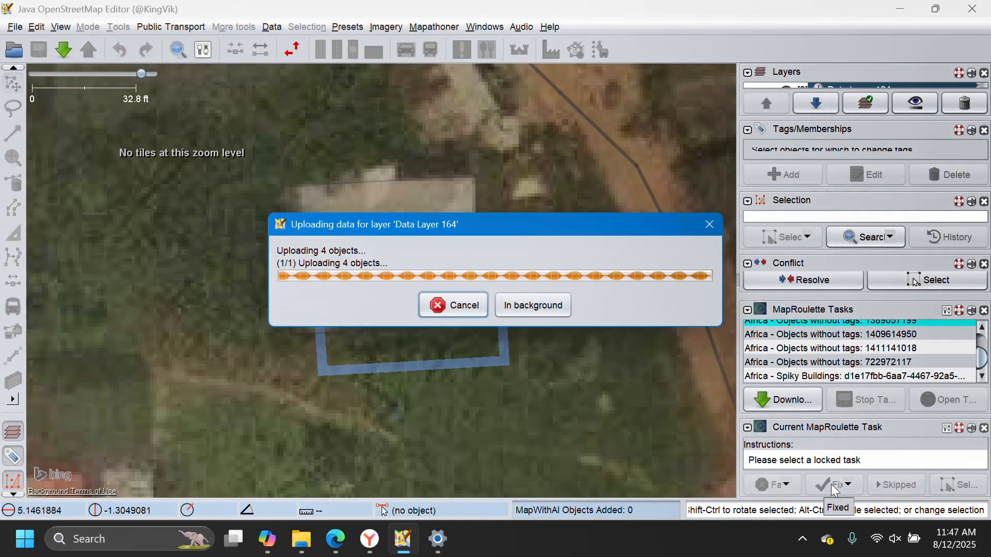
double_click(829, 326)
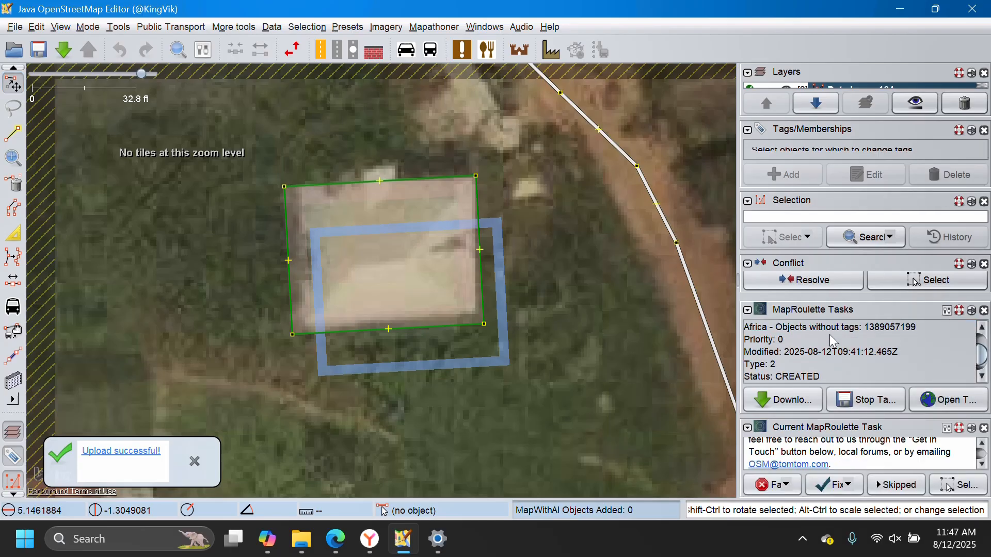
left_click(826, 488)
left_click(495, 351)
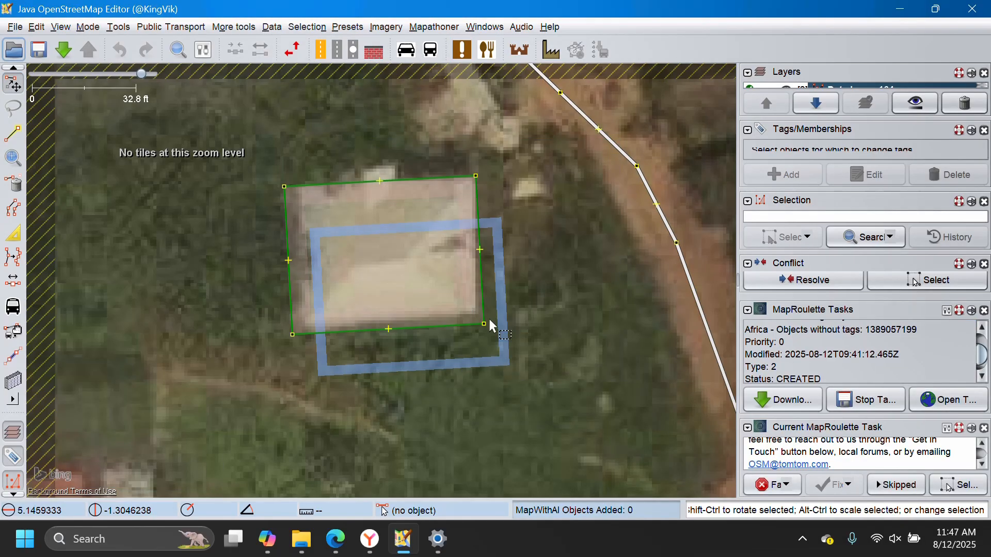
Step: Add two nodes on the building's upper edge and extrude the segment between them outward to cover the roof's small projection
left_click(342, 184)
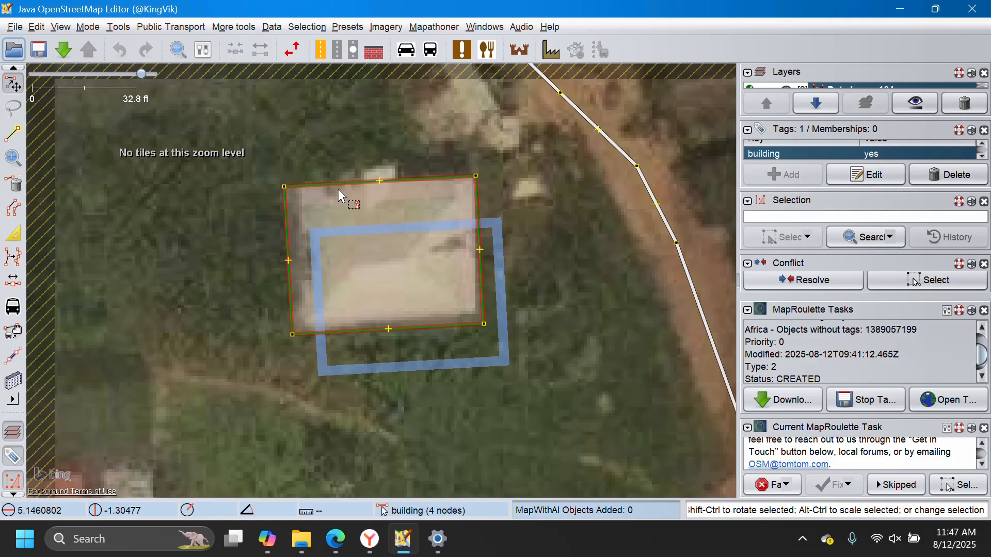
key("x")
left_click(340, 182)
double_click(339, 184)
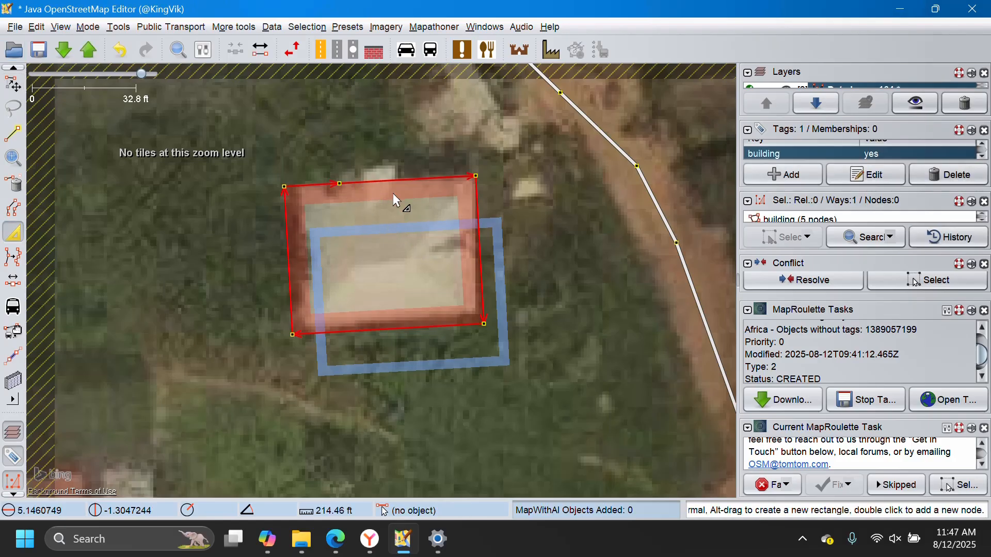
double_click(397, 179)
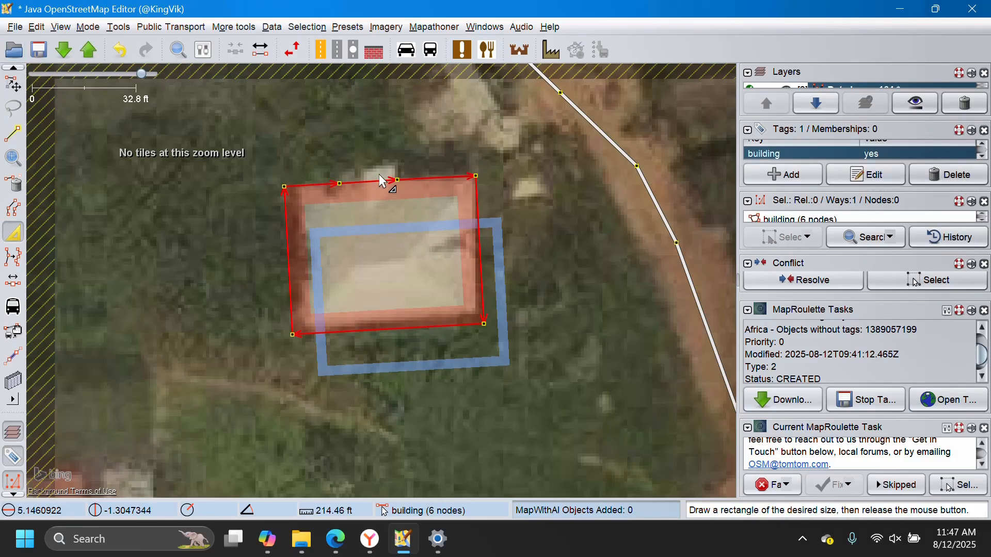
left_click_drag(368, 181, 368, 167)
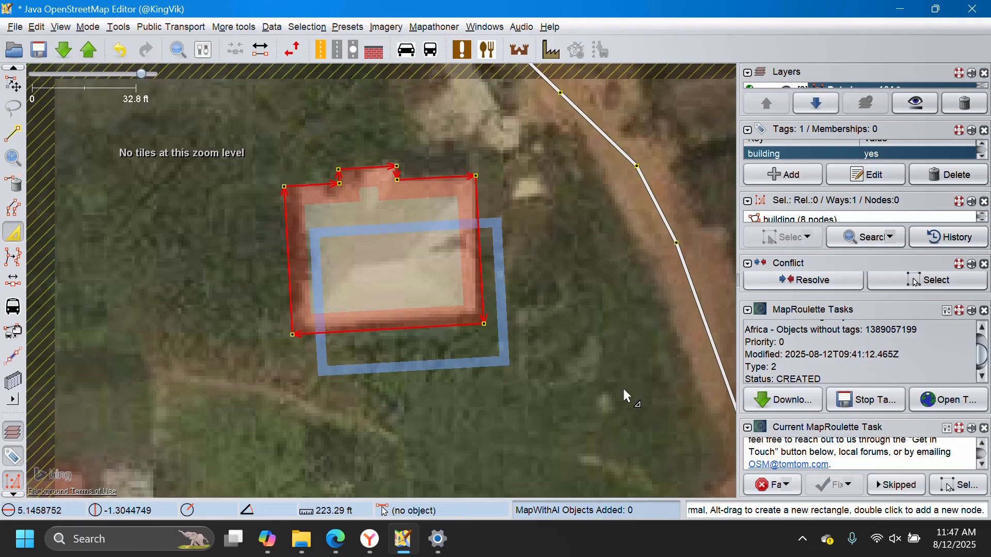
Step: Start the "Africa - Objects without tags: 722972117" task and download the OSM data around it
scroll(857, 445, "down", 1)
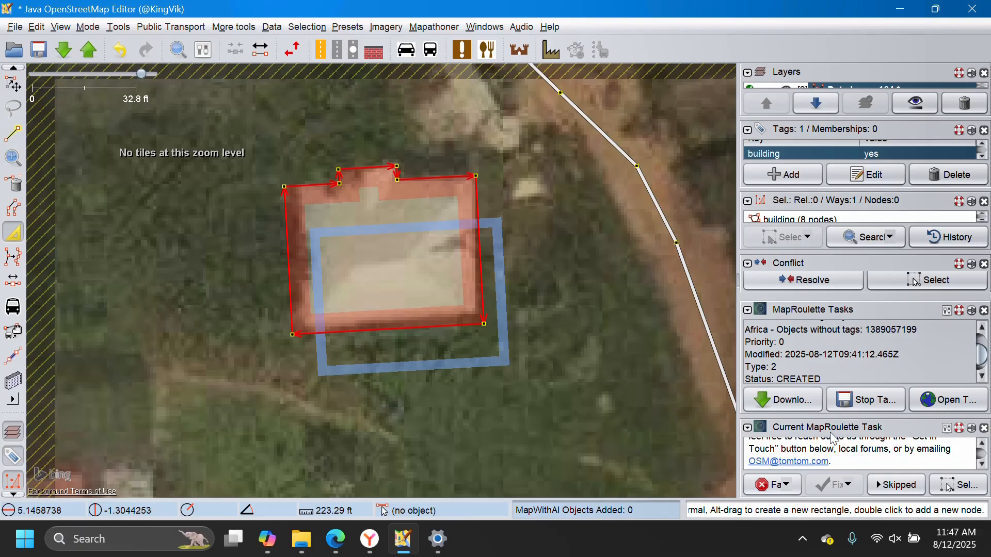
scroll(814, 356, "up", 2)
scroll(814, 360, "down", 3)
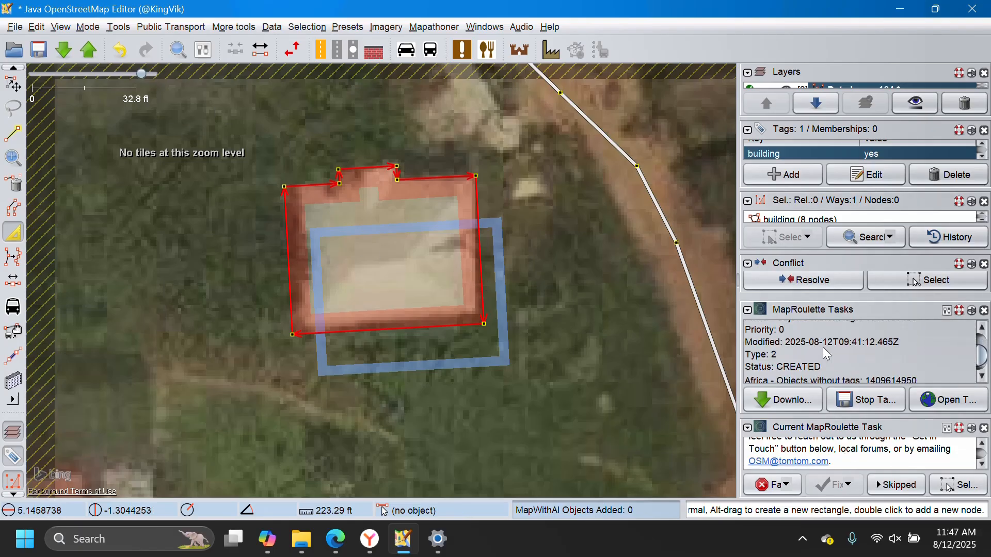
left_click(821, 349)
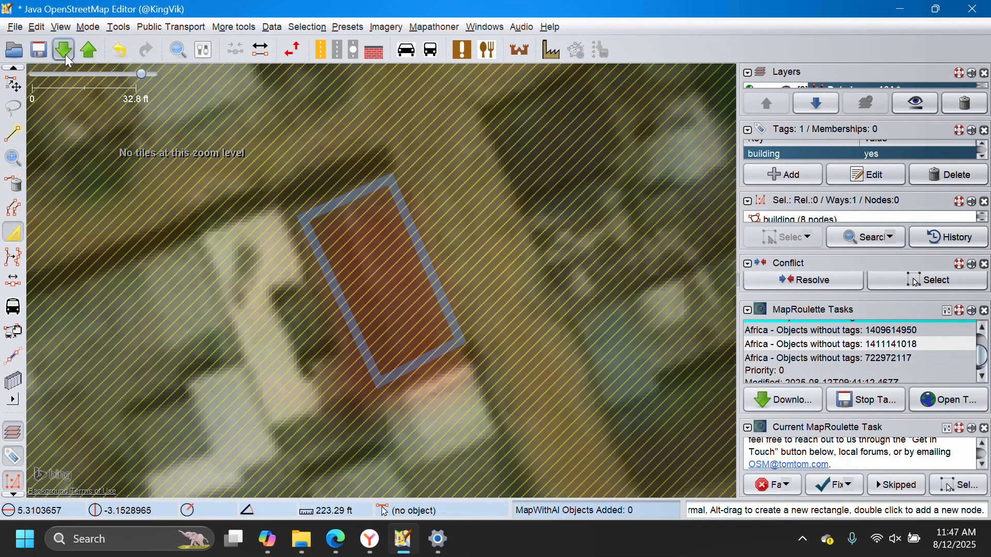
left_click(64, 52)
left_click(370, 469)
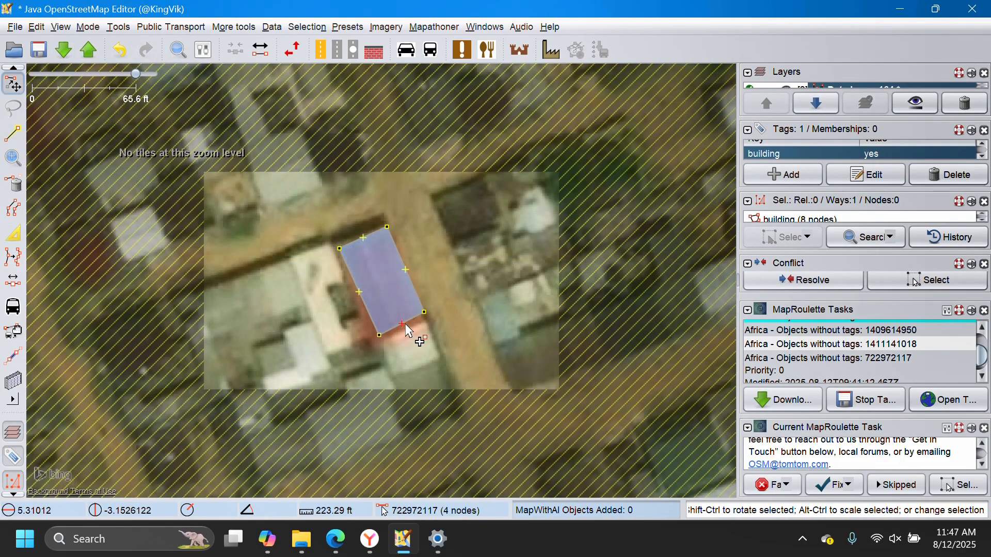
Step: Select the untagged four-node outline, adjust it slightly over the roof and add the tag building=yes
mouse_move(413, 336)
left_mouse_down()
mouse_move(360, 329)
mouse_move(411, 318)
left_mouse_up()
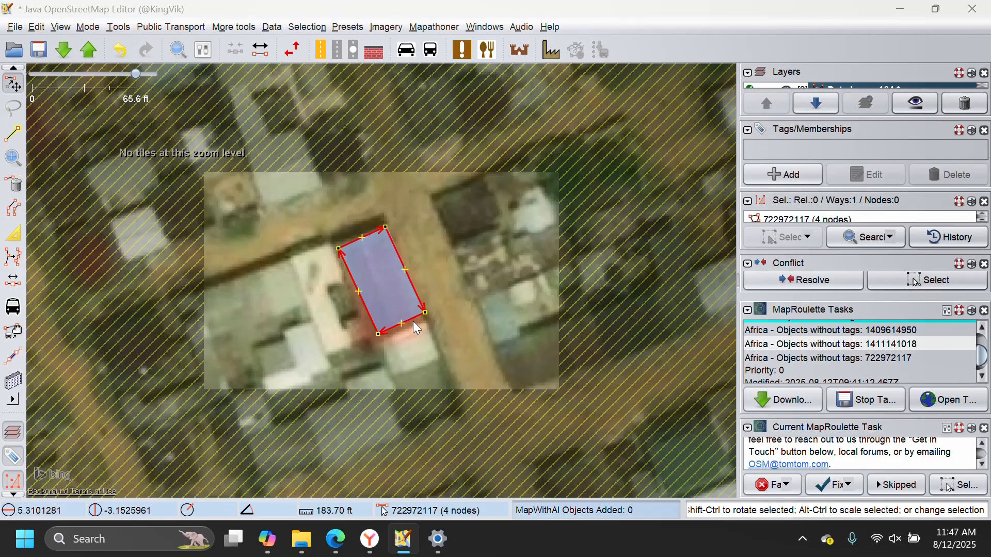
key("alt+a")
left_click(452, 491)
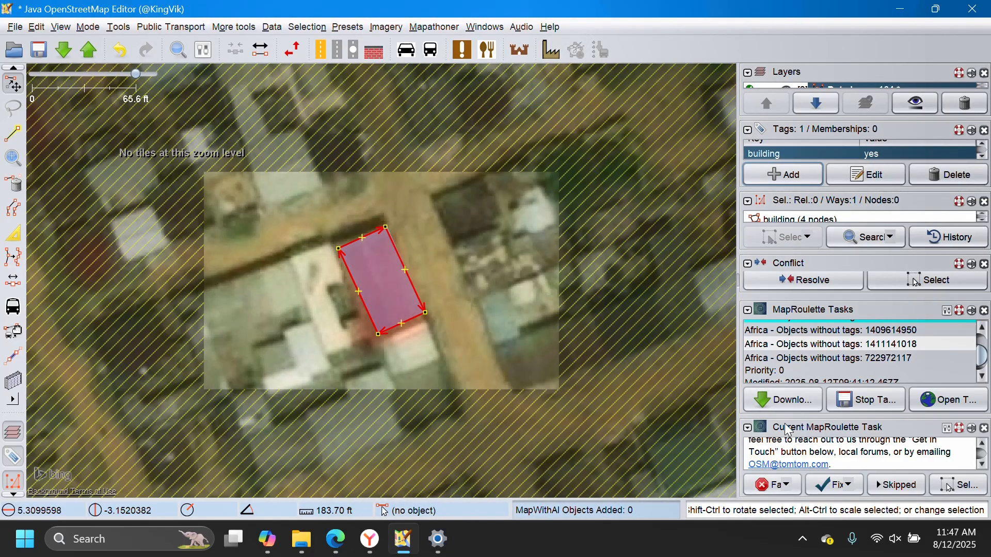
Step: Mark the task as fixed and upload the building edits with the existing object-without-tags changeset comment and Bing as the source
left_click(830, 485)
left_click(500, 352)
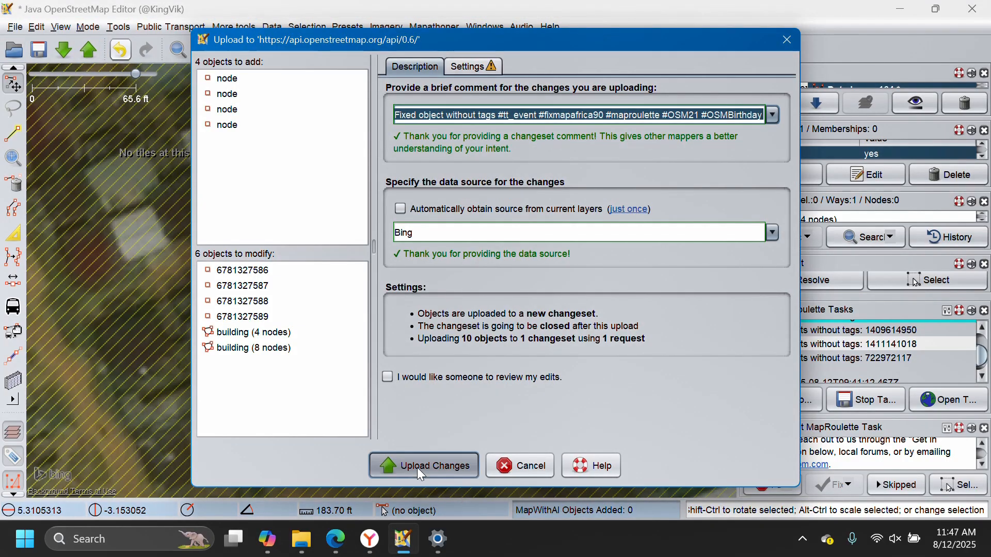
left_click(416, 467)
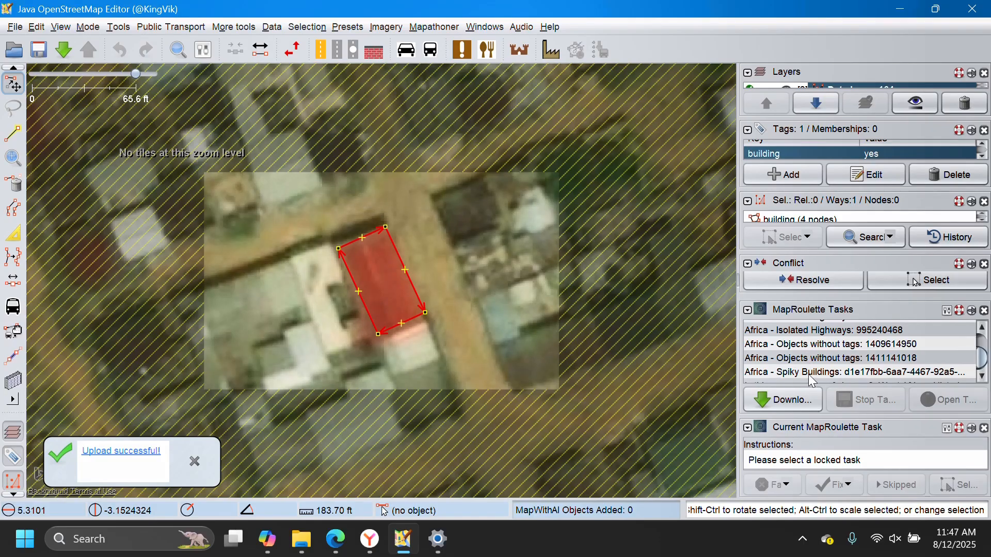
Step: Switch to the MapRoulette website in Edge and load the next task of the challenge, with Nearby as the loading method
left_click(328, 545)
scroll(203, 209, "up", 5)
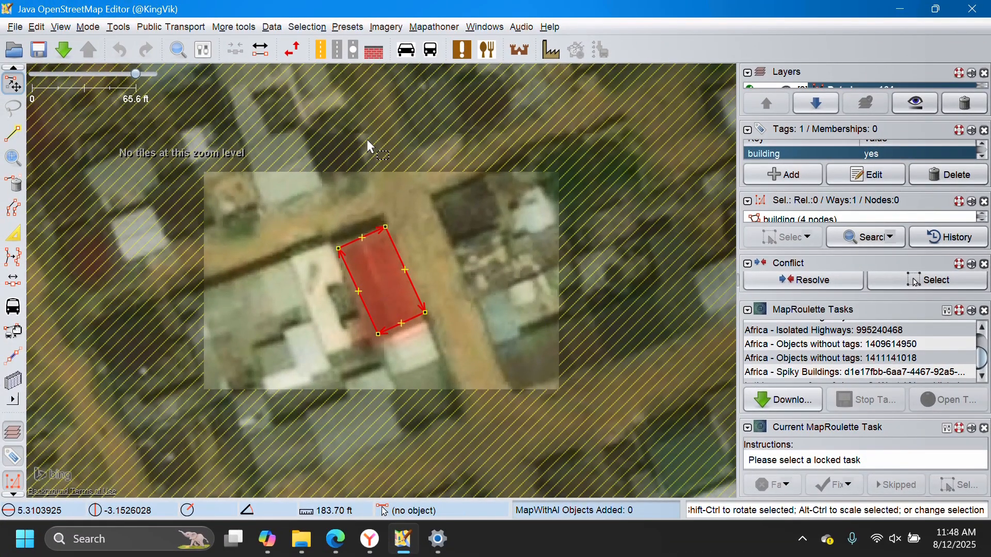
left_click(335, 539)
scroll(202, 382, "down", 6)
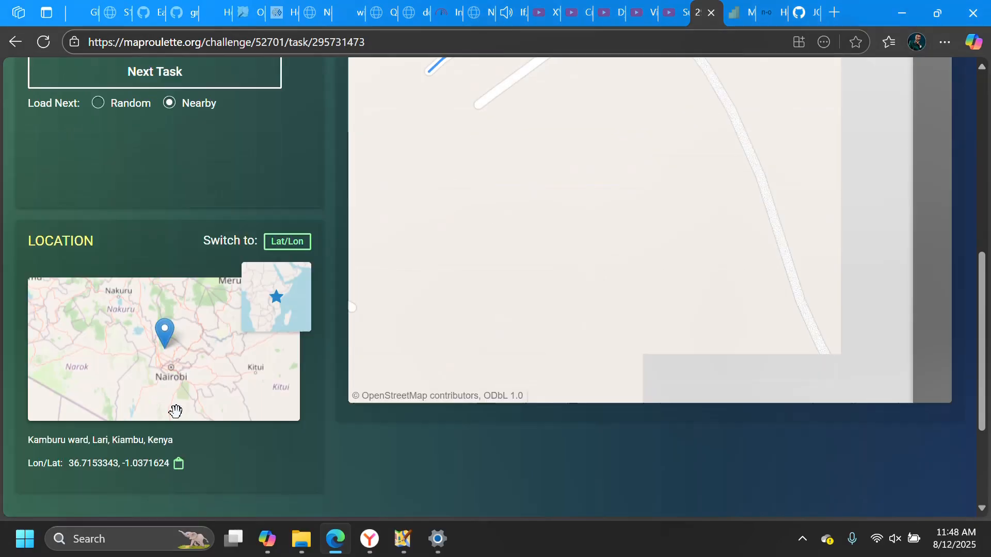
scroll(184, 231, "up", 2)
left_click(176, 222)
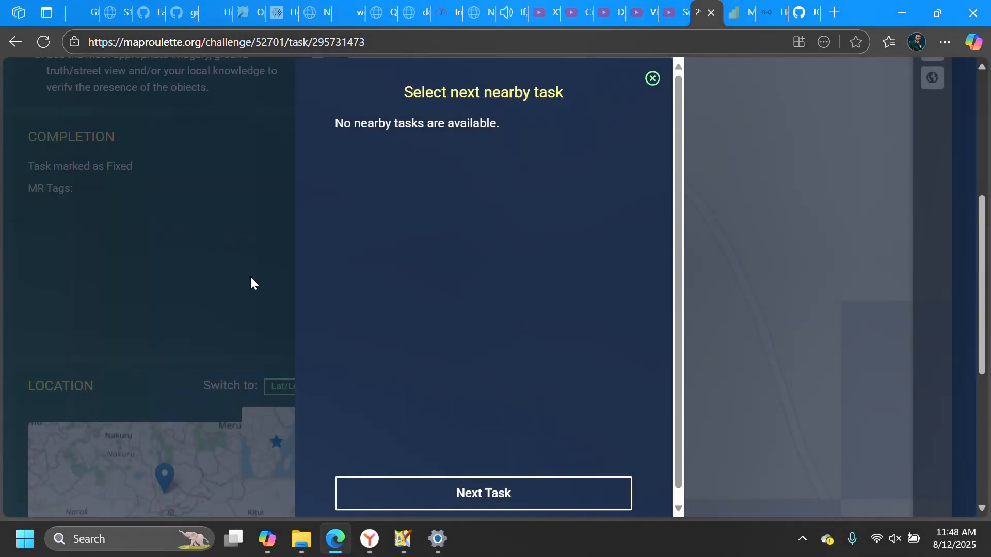
left_click(508, 495)
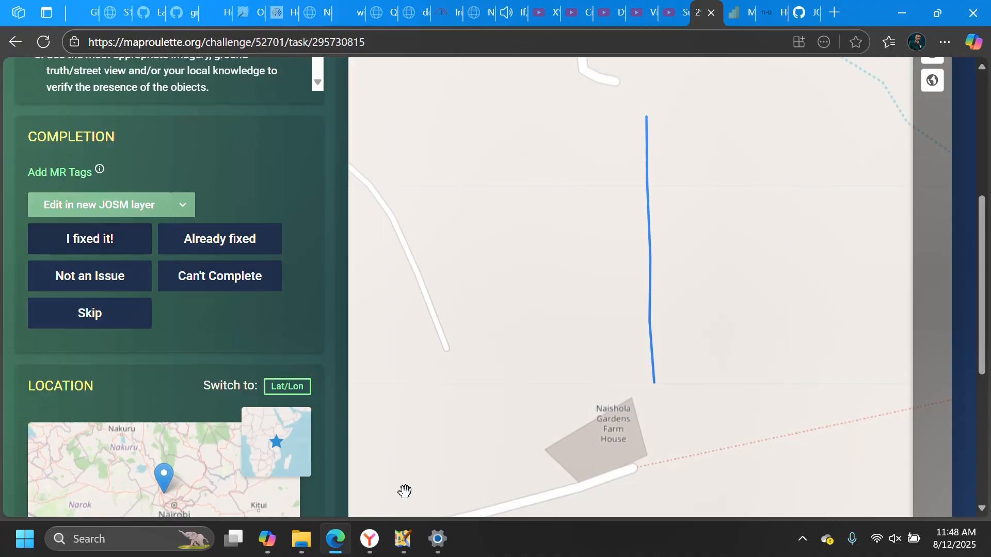
Step: Switch back to JOSM and look through the remaining Africa tasks in the MapRoulette task list
left_click(403, 539)
scroll(431, 278, "down", 5)
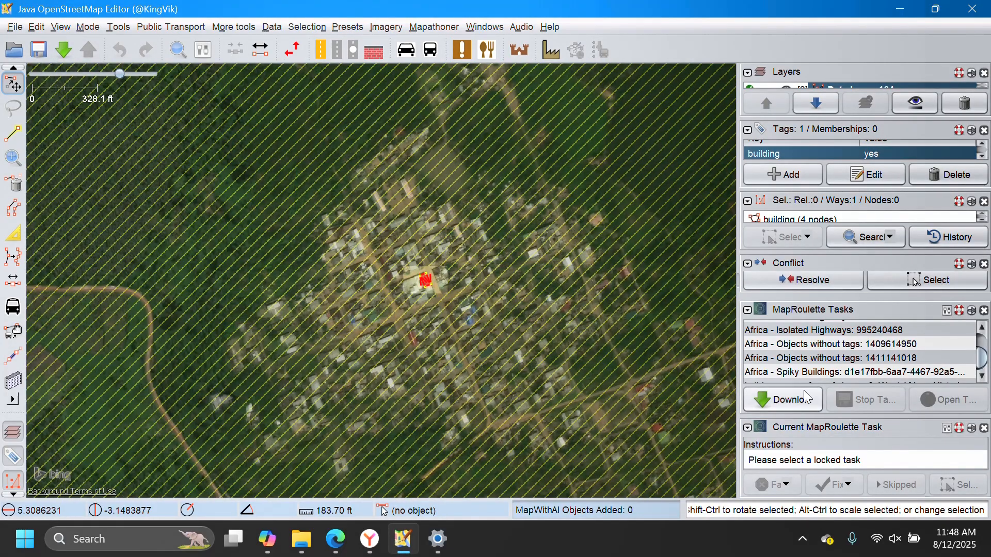
scroll(803, 361, "down", 1)
scroll(808, 362, "up", 4)
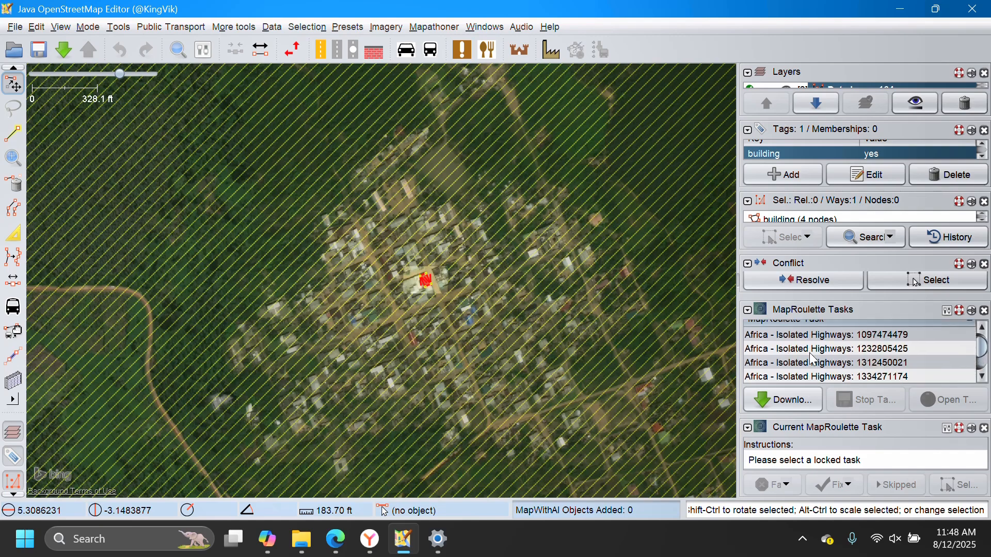
scroll(814, 365, "down", 2)
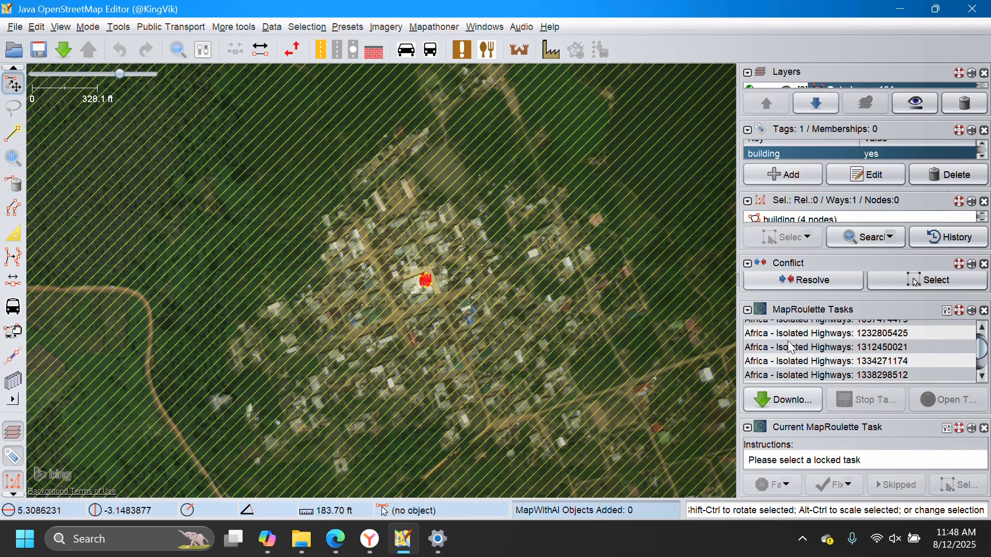
scroll(810, 356, "down", 3)
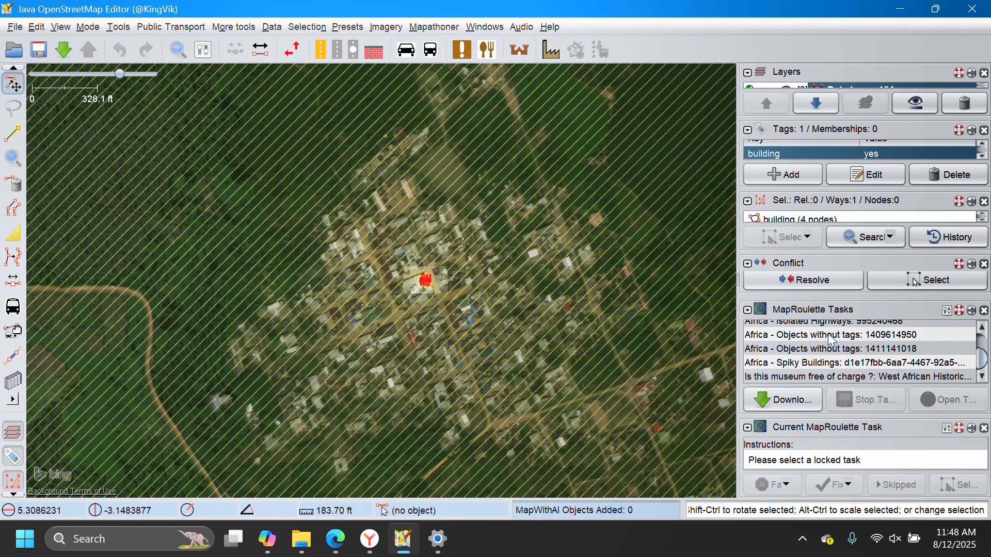
scroll(389, 280, "down", 8)
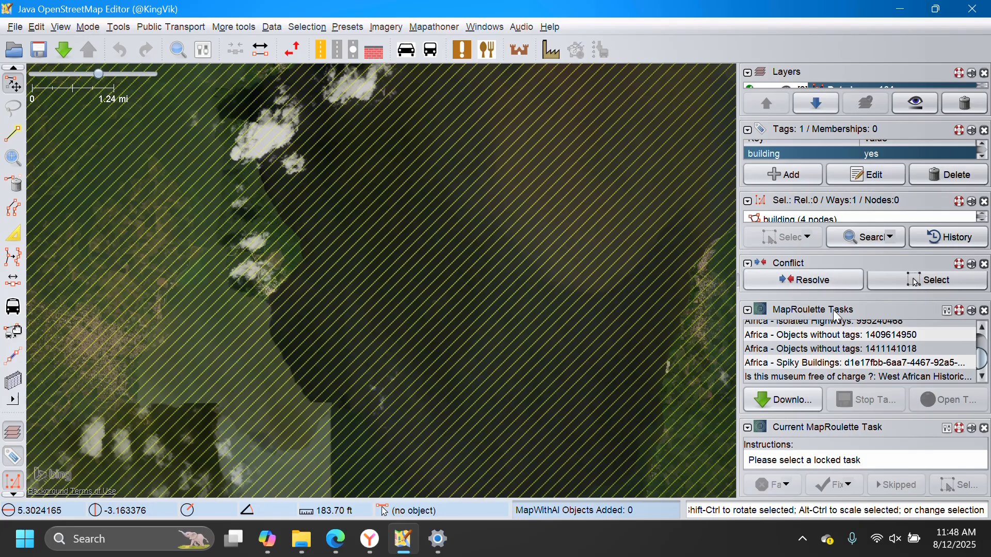
scroll(837, 339, "up", 5)
scroll(809, 340, "up", 2)
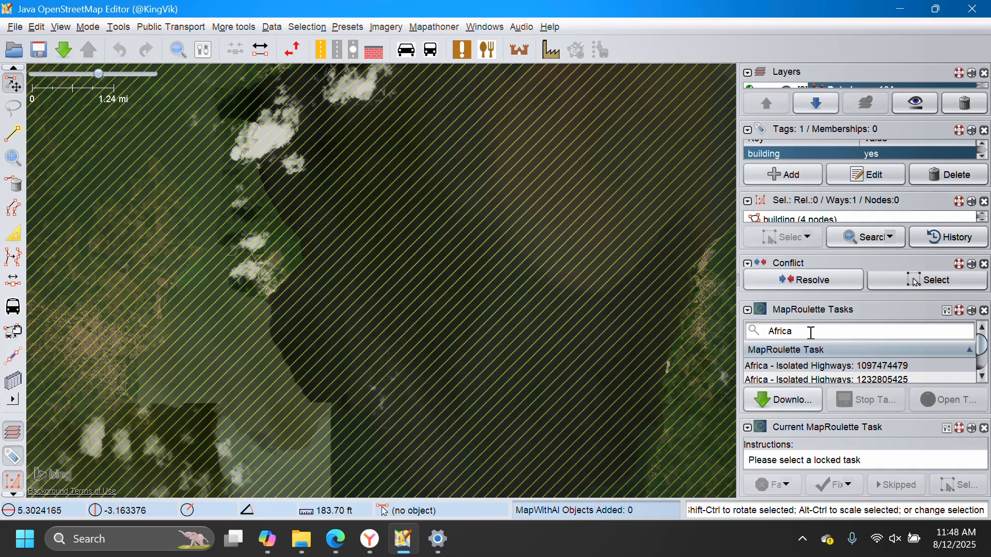
left_click(818, 364)
left_click(852, 405)
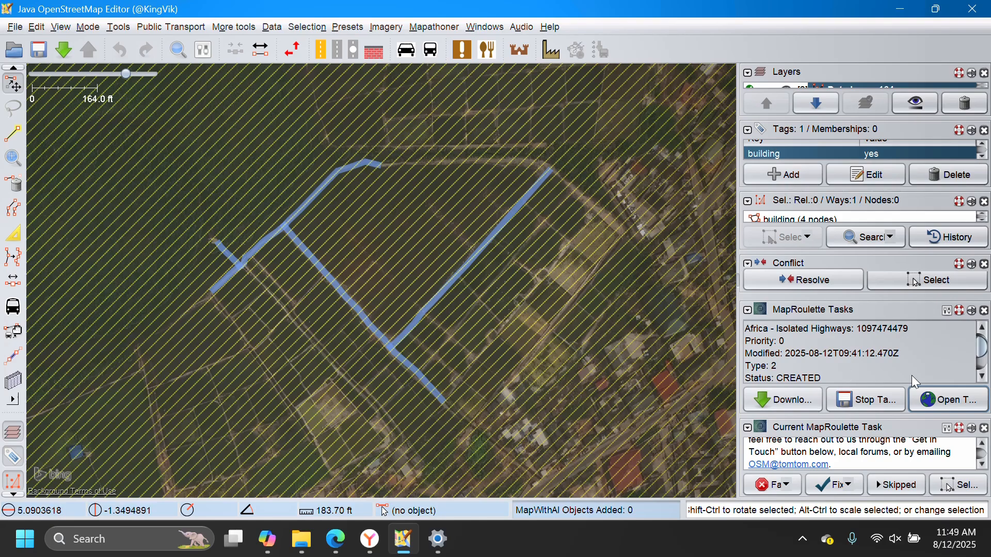
left_click(868, 398)
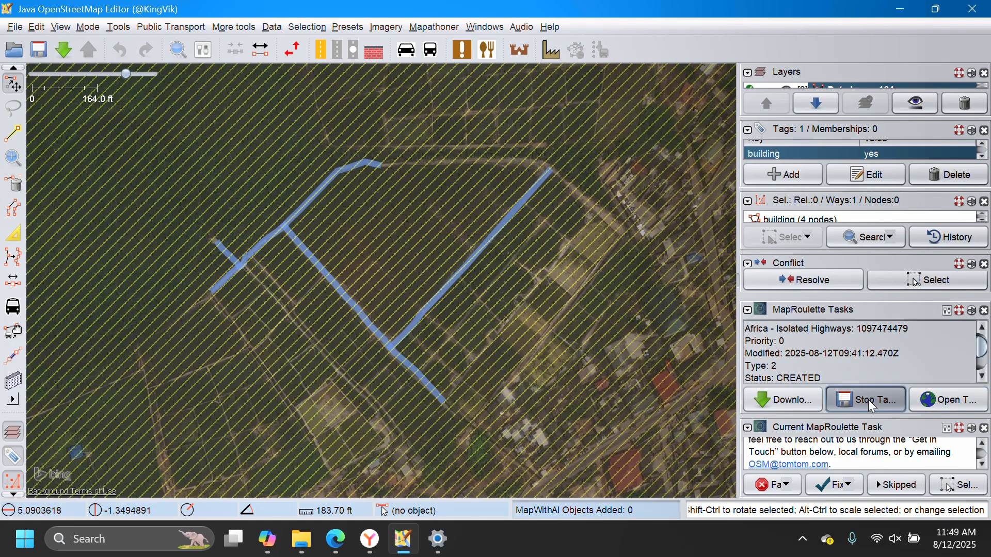